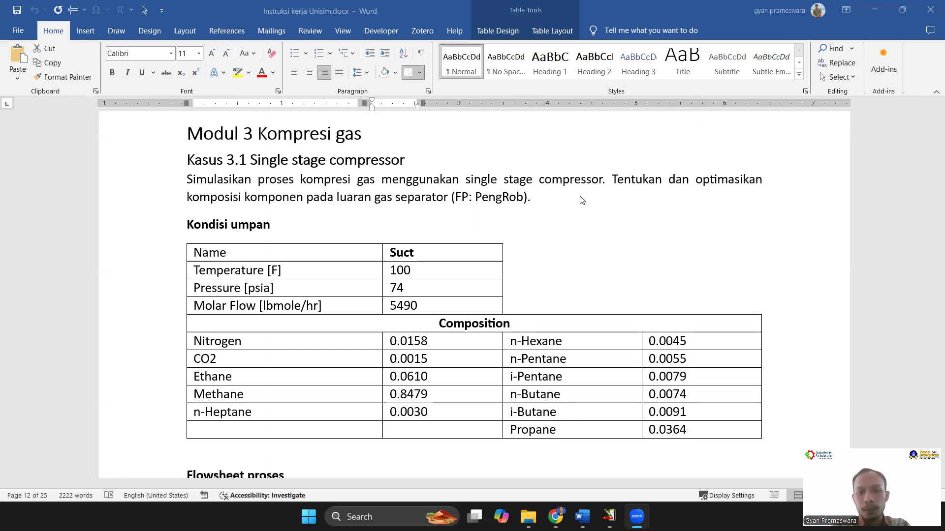
Read the Kasus 3.1 single stage compressor task description and its specified fluid package.
click(621, 191)
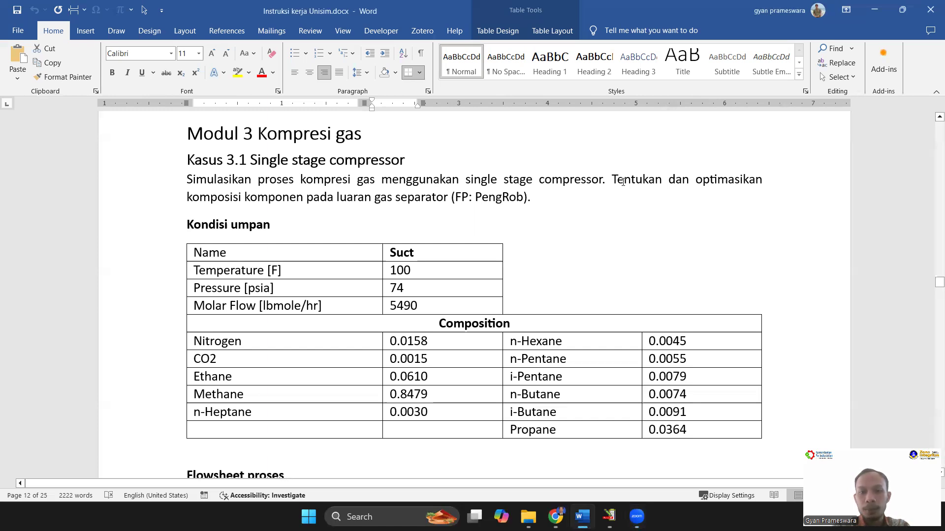
double_click(256, 201)
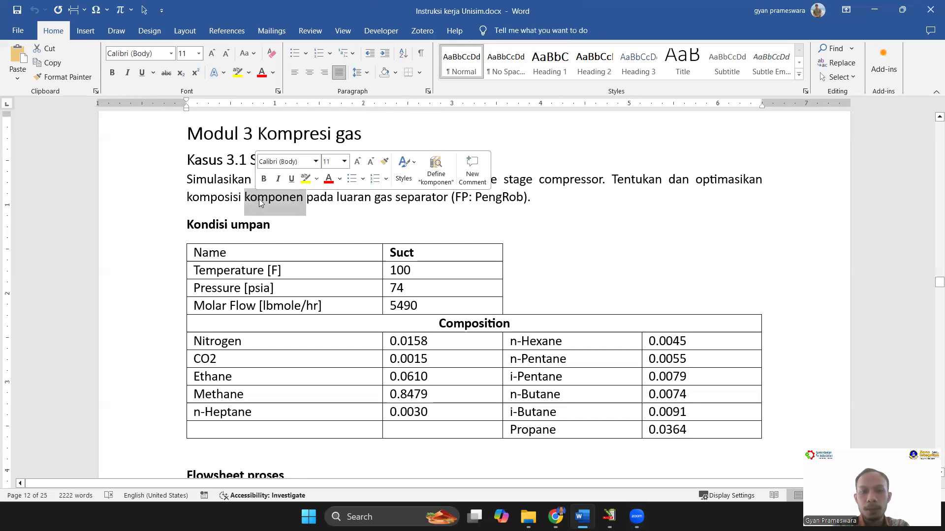
click(347, 200)
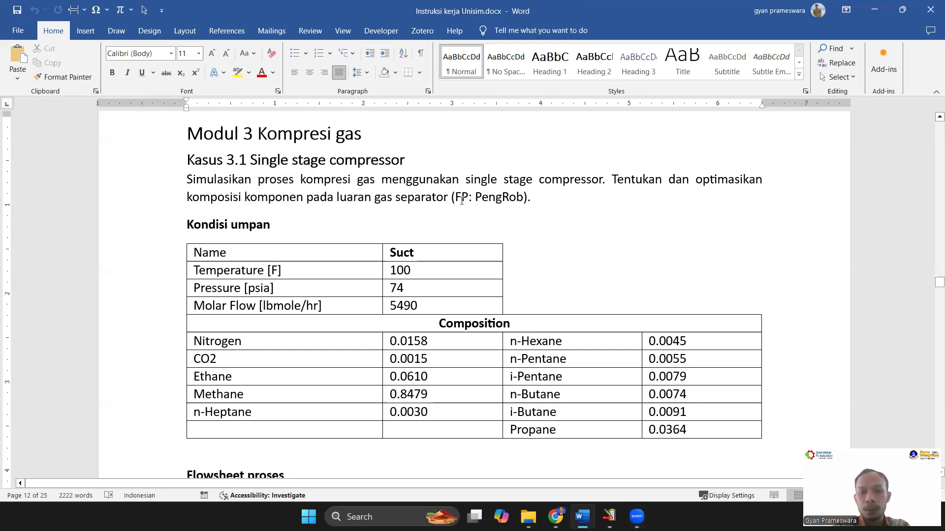
drag(455, 200, 501, 204)
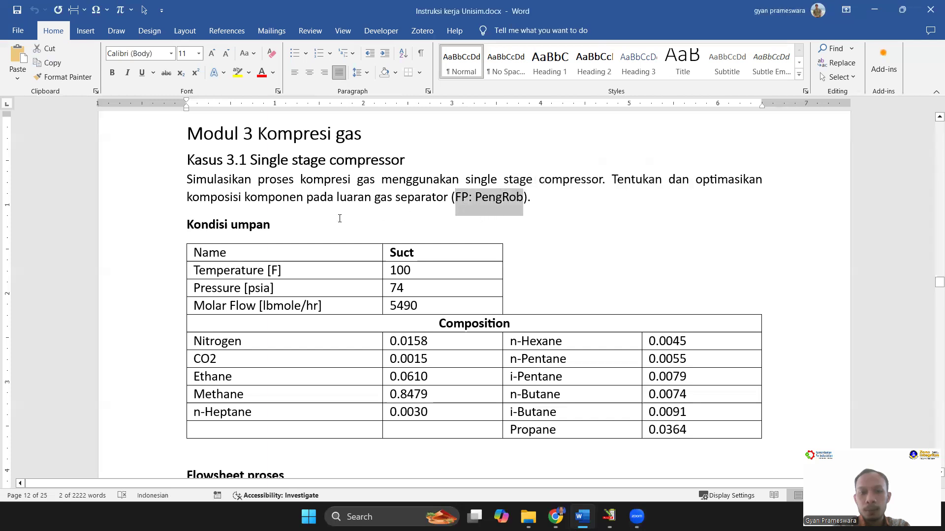
click(367, 218)
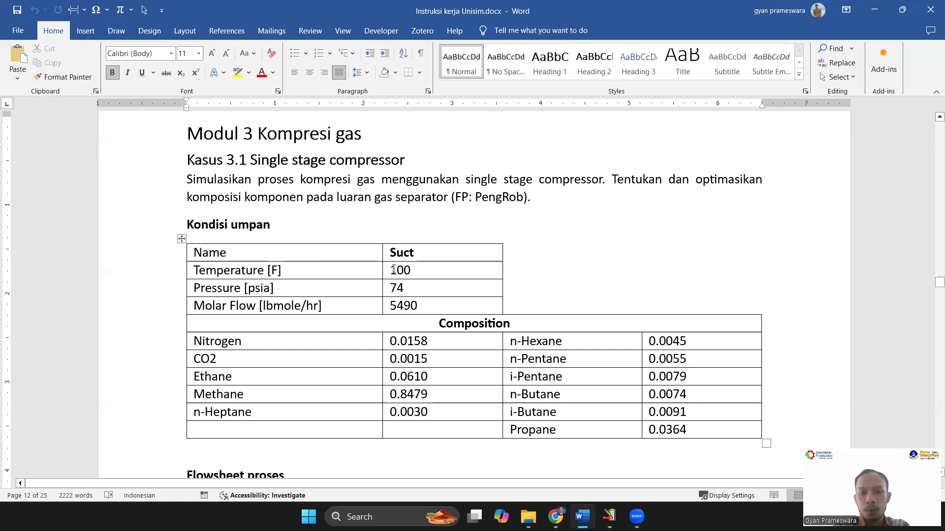
Examine the feed table for the stream name, temperature, pressure, molar flow and component composition.
drag(393, 269, 400, 303)
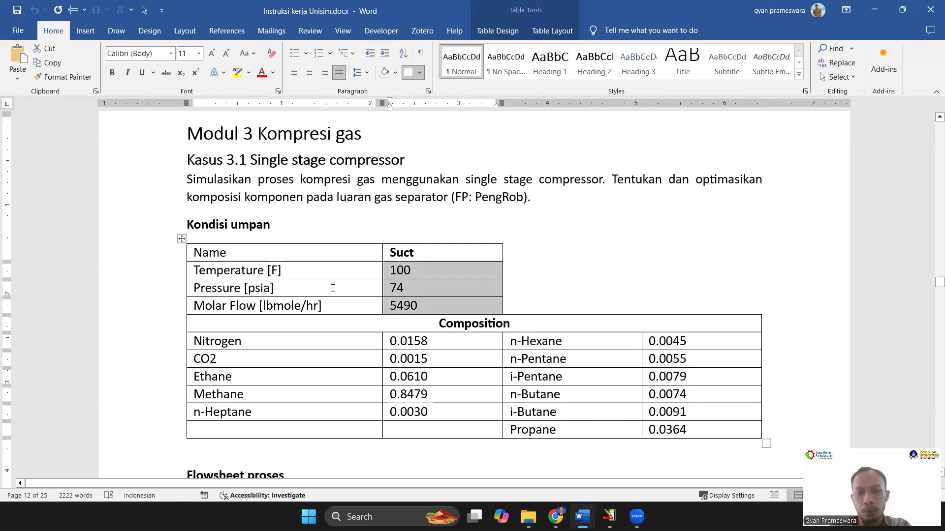
scroll(333, 280, down, 2)
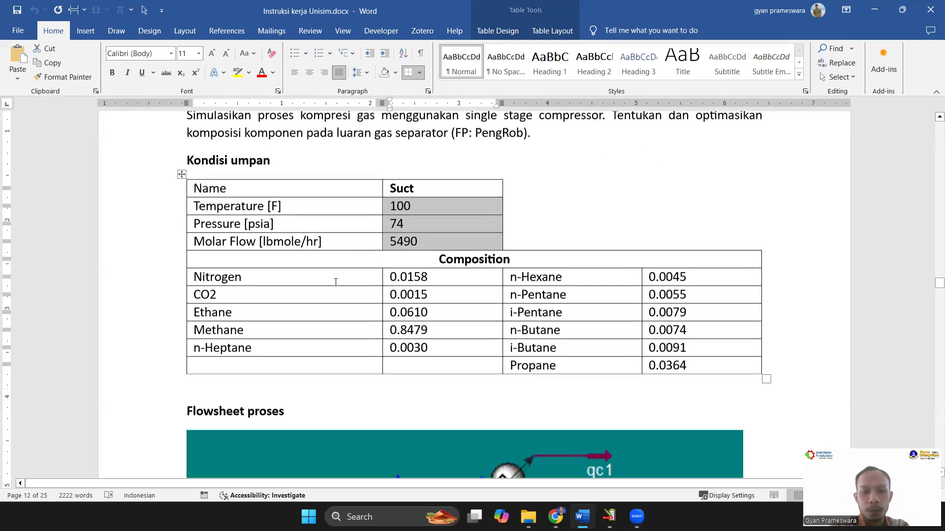
scroll(335, 281, down, 2)
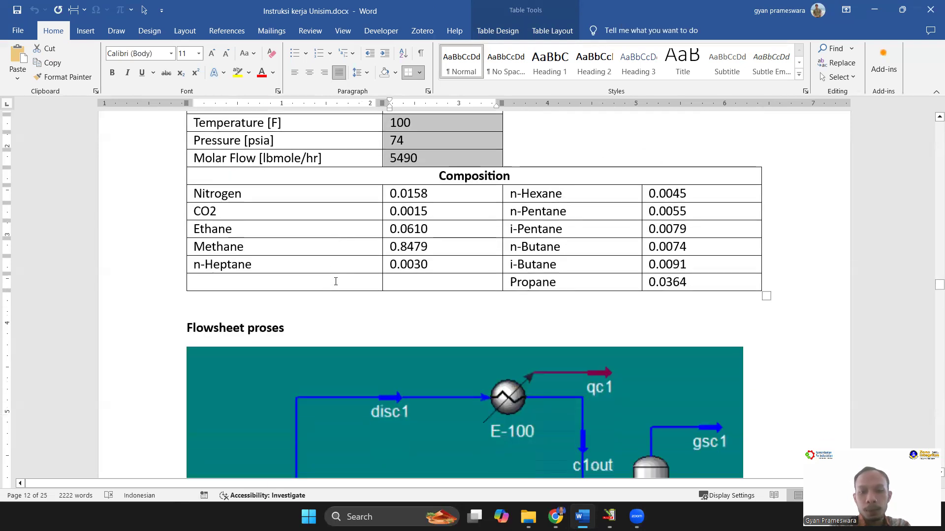
click(272, 195)
key(Down)
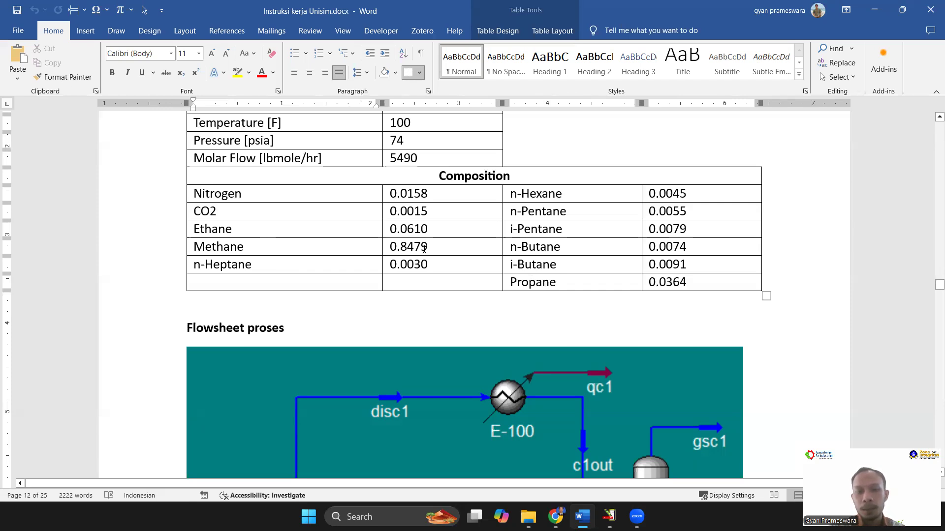
scroll(424, 249, up, 3)
click(408, 252)
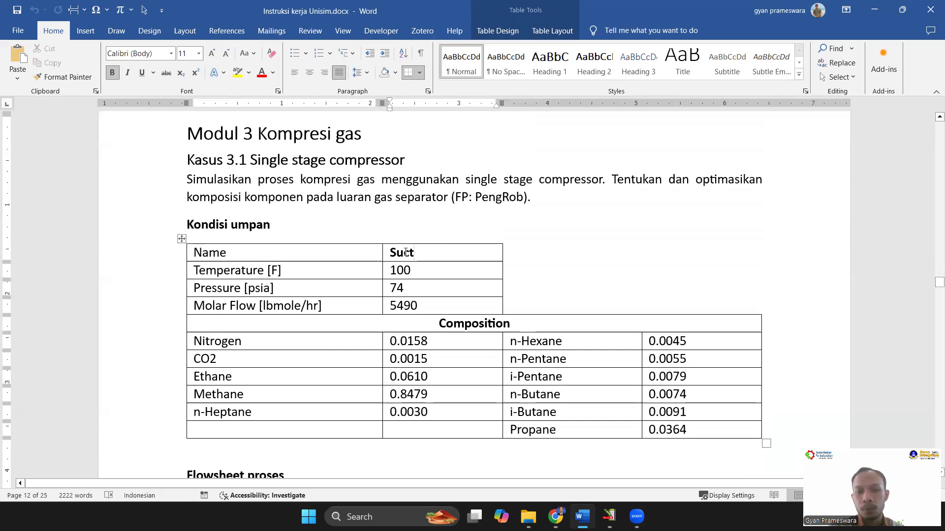
double_click(406, 253)
scroll(424, 218, down, 2)
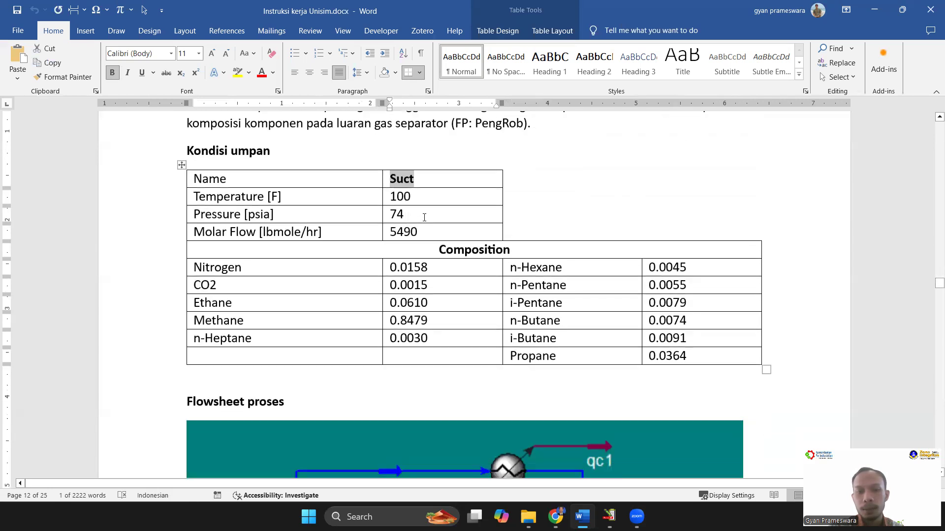
Examine the process flowsheet and the design table with the compressor duty, cooler pressure drop and cooler duty.
scroll(424, 217, down, 8)
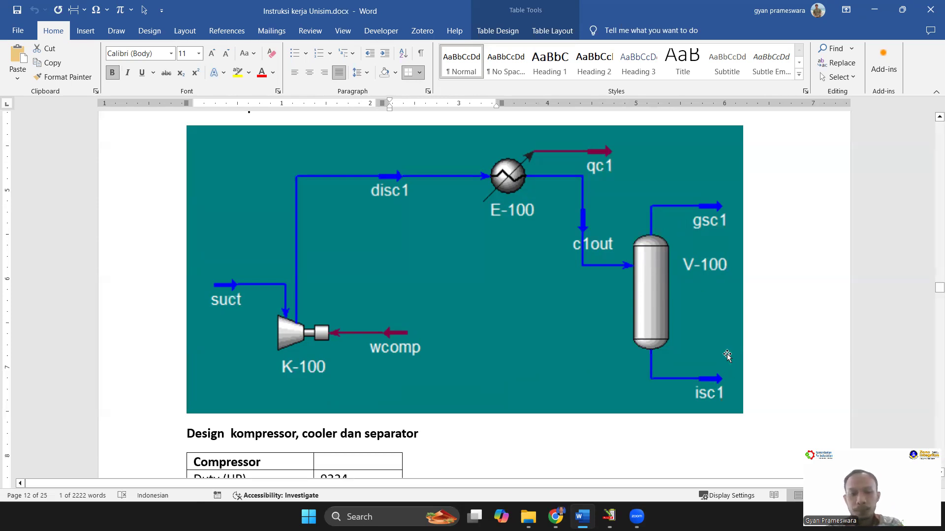
scroll(675, 317, down, 5)
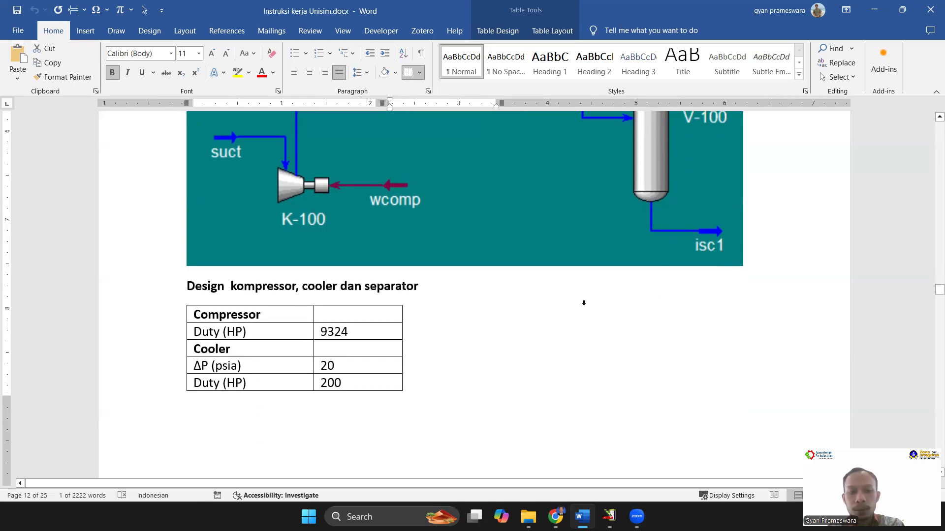
scroll(583, 303, up, 3)
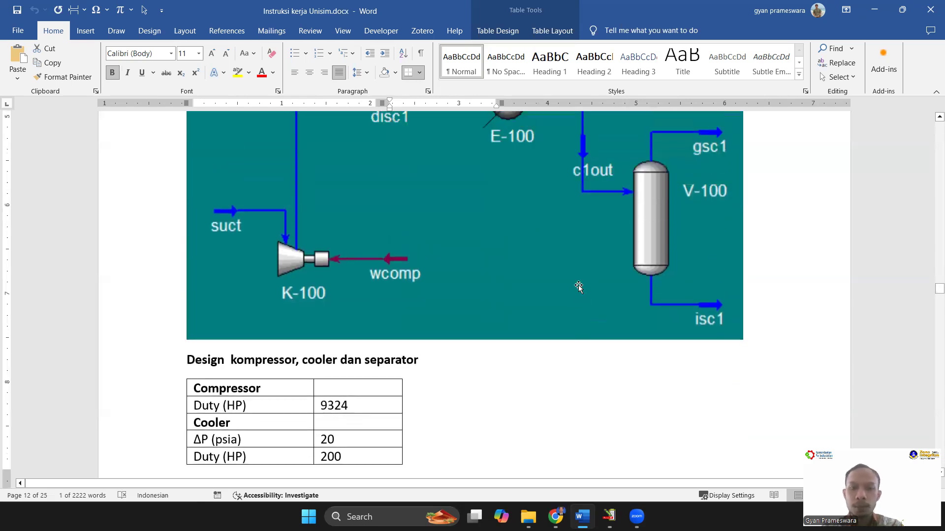
scroll(551, 291, down, 3)
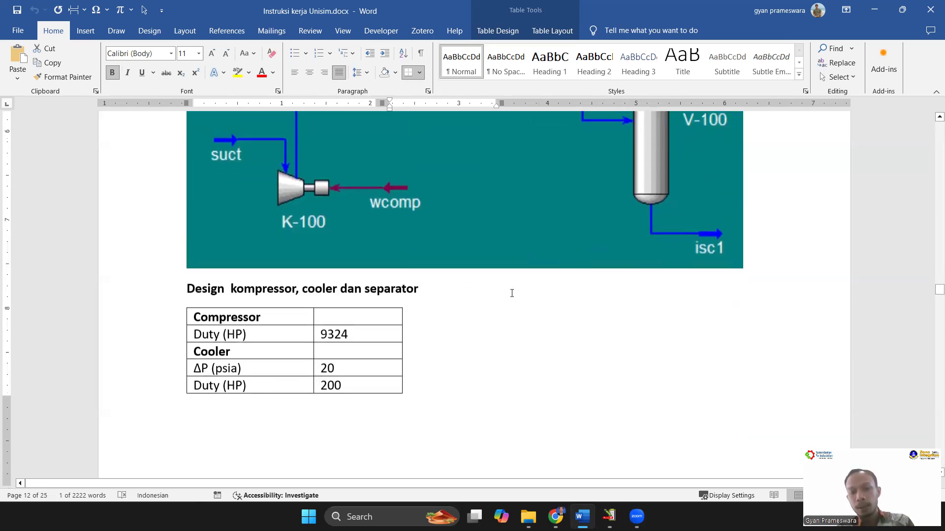
click(348, 336)
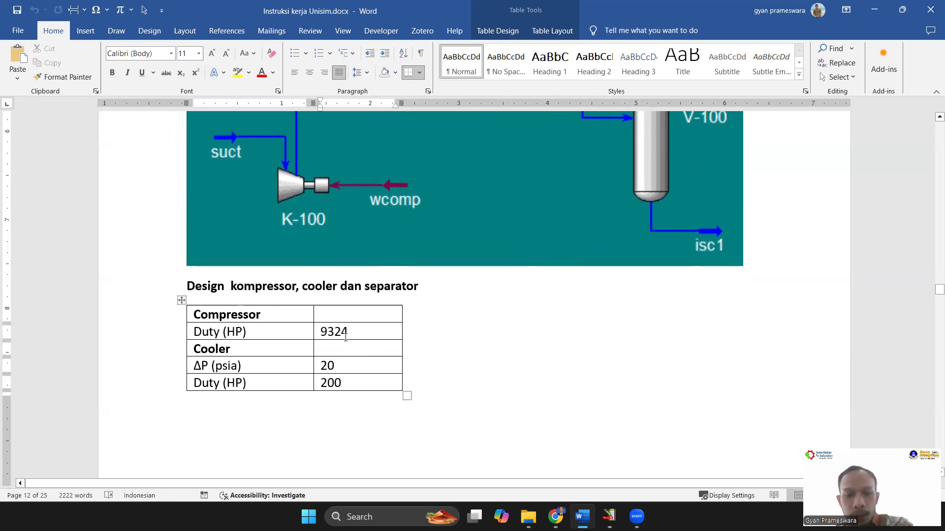
double_click(346, 337)
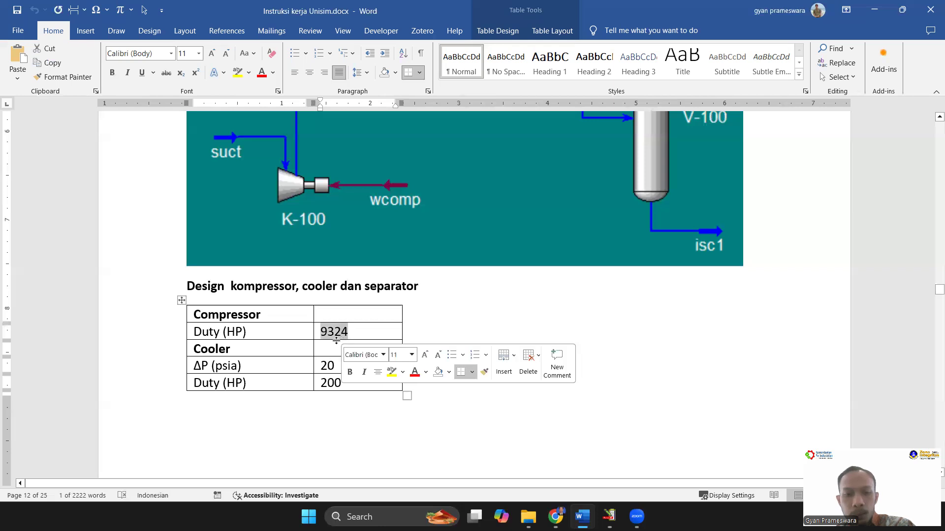
click(335, 366)
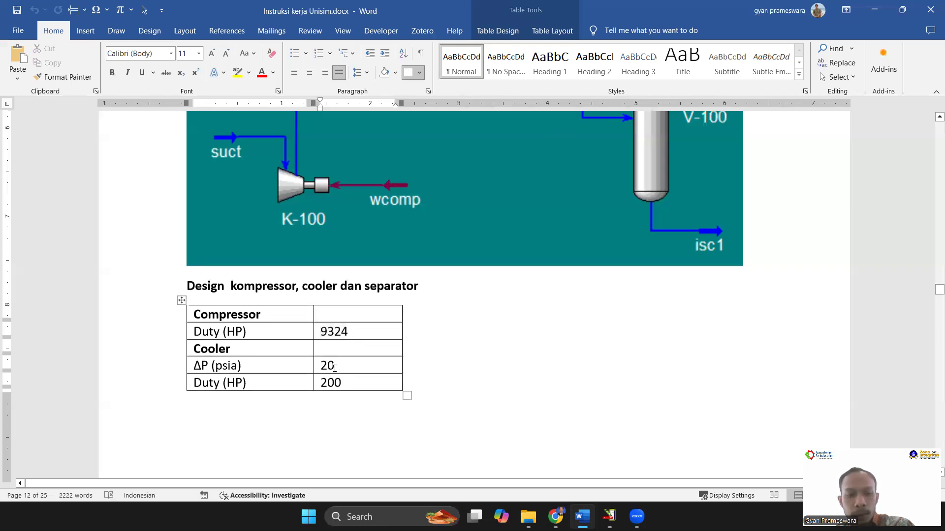
scroll(334, 368, down, 1)
scroll(335, 368, down, 1)
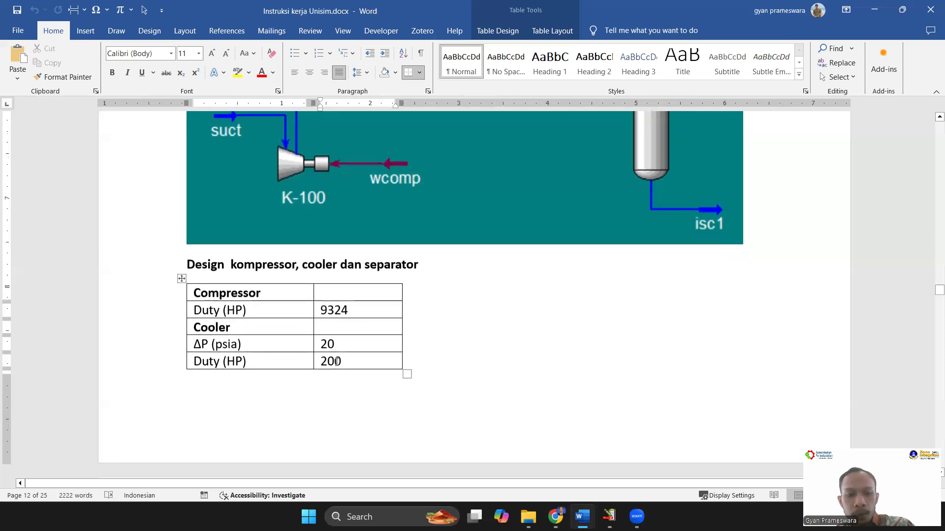
scroll(338, 360, down, 1)
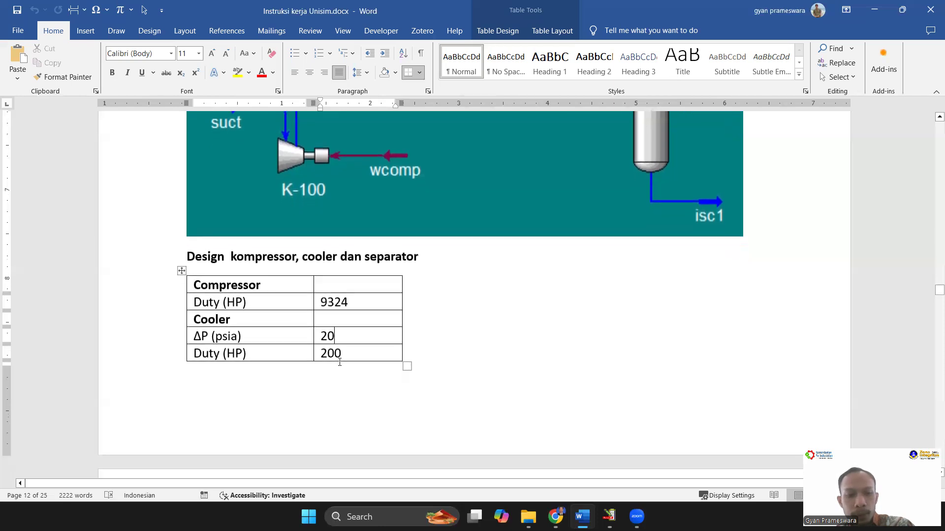
double_click(336, 353)
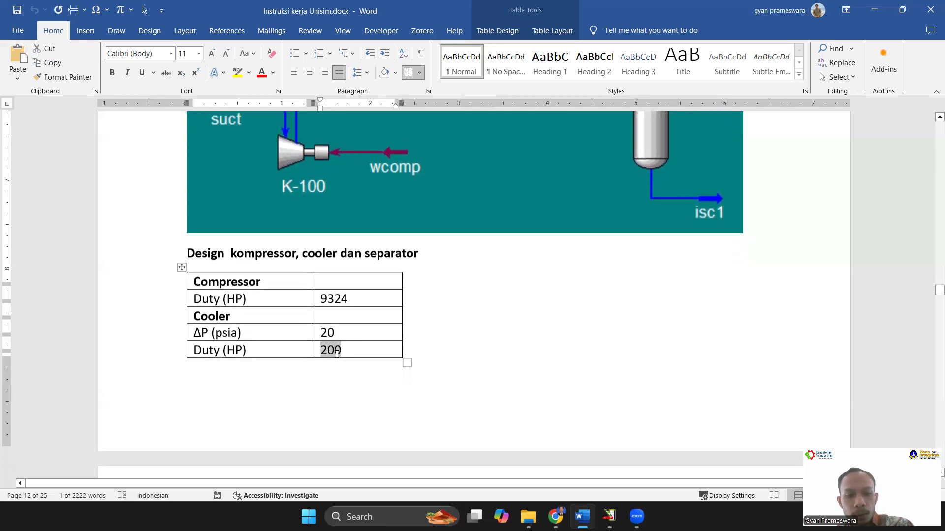
scroll(337, 355, down, 3)
scroll(336, 355, down, 5)
scroll(341, 354, up, 12)
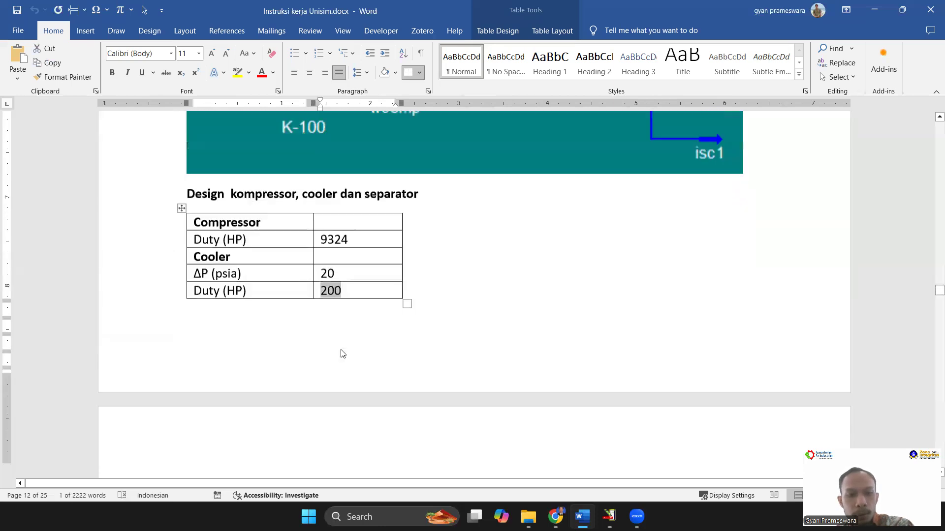
click(347, 352)
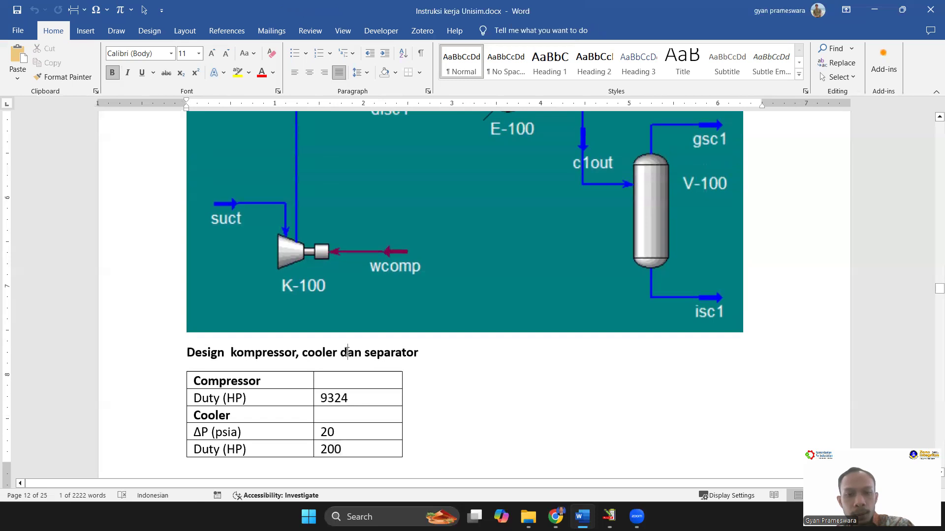
scroll(347, 352, up, 15)
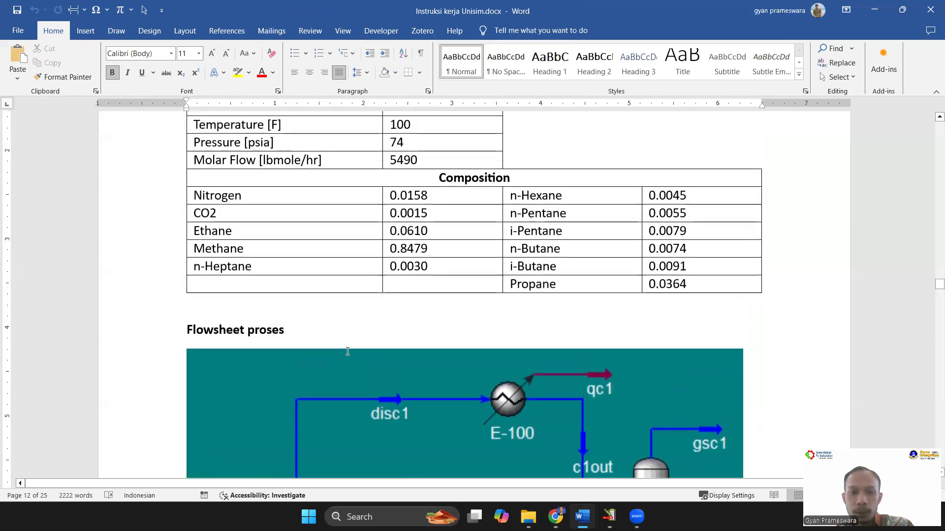
Switch to UniSim Design, start a new case and add an empty component list.
click(608, 517)
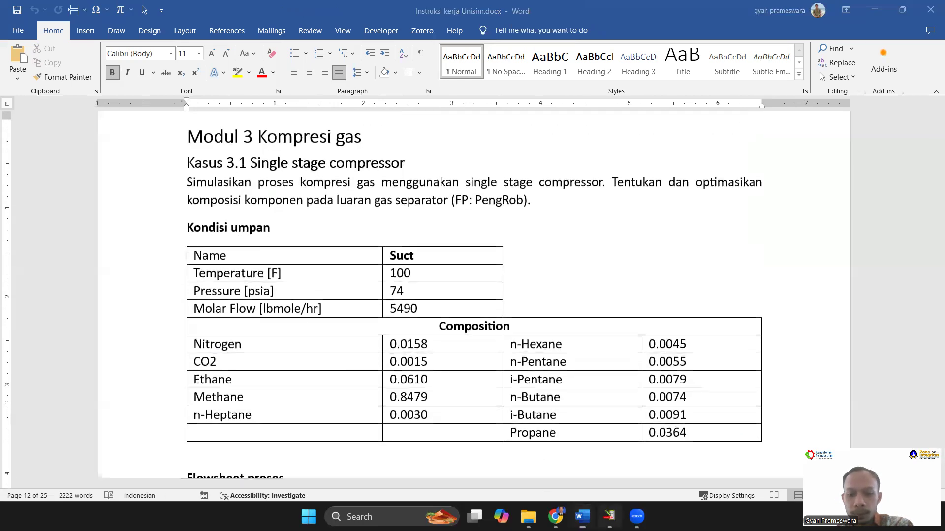
click(583, 517)
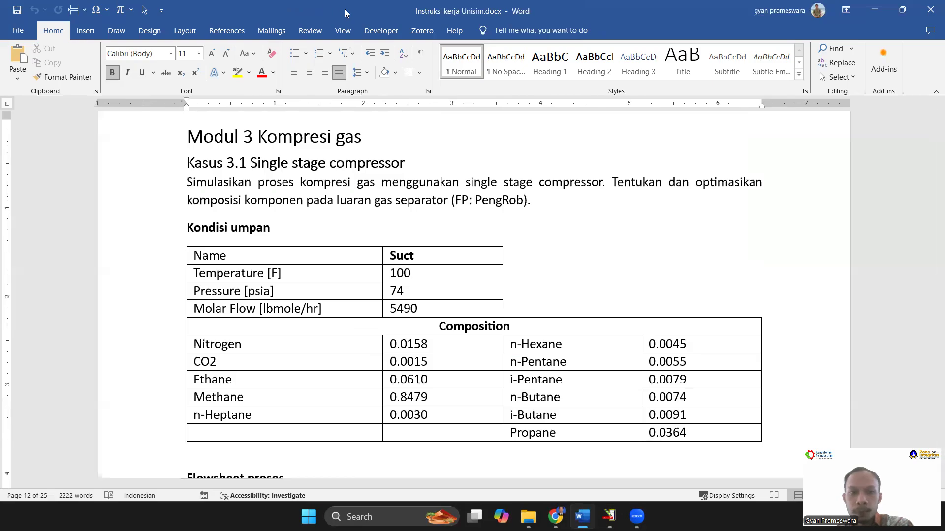
drag(345, 9, 345, 0)
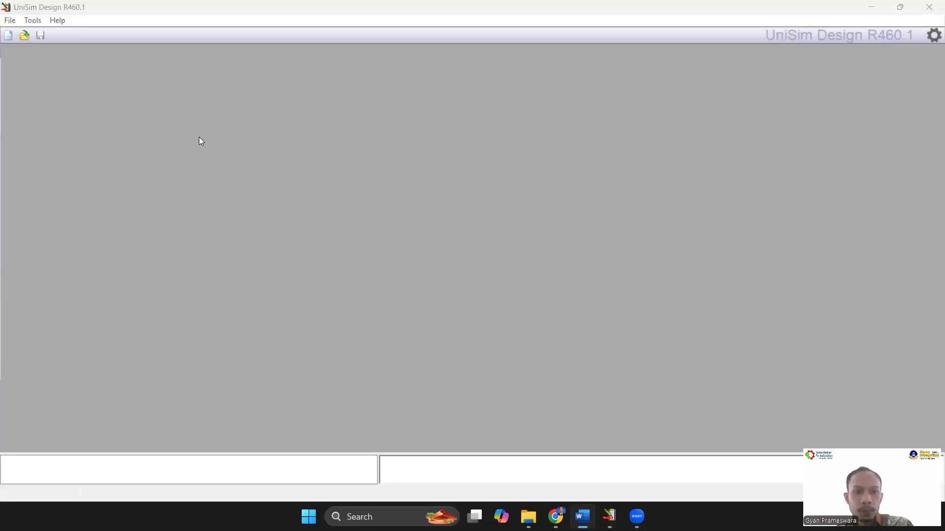
click(9, 35)
click(133, 104)
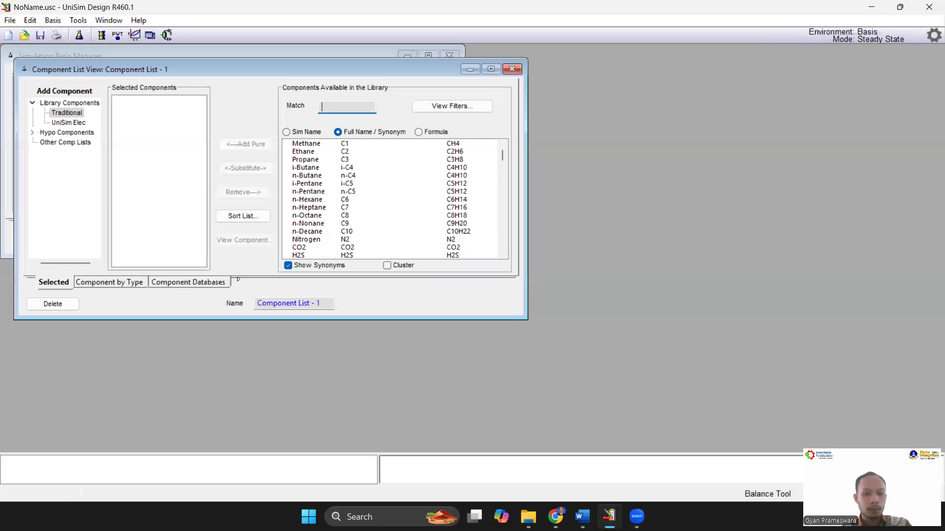
Add Nitrogen, CO2 and Ethane from the traditional component library to Component List - 1.
text(nitrogen)
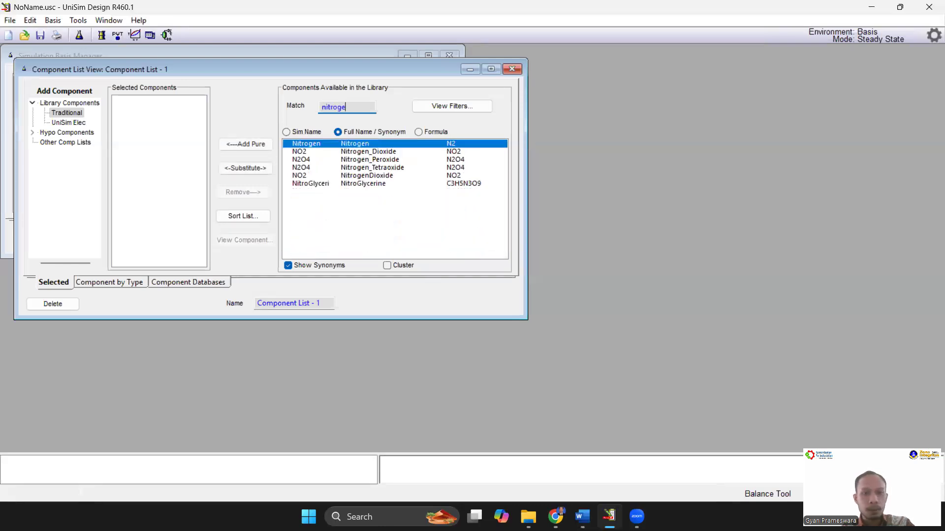
key(Return)
text(co2)
key(Return)
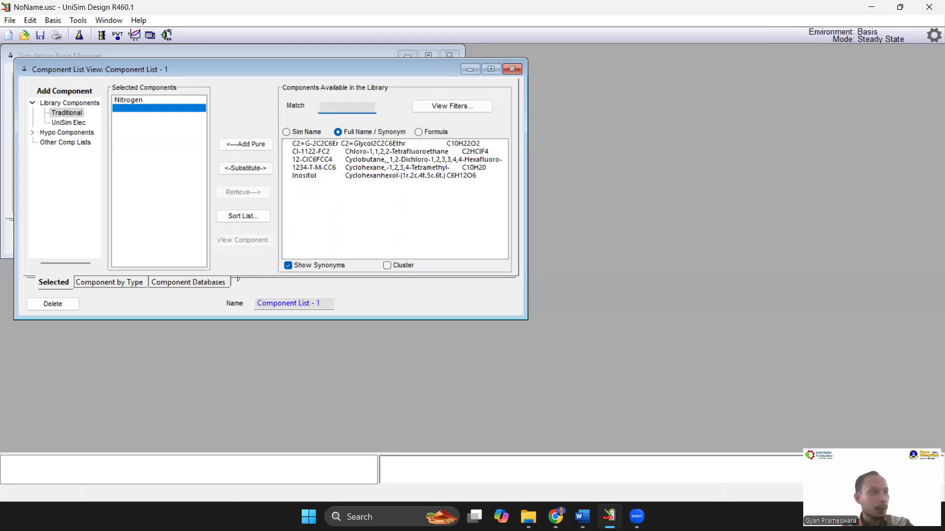
text(ehante)
key(BackSpace)
key(BackSpace)
key(BackSpace)
key(BackSpace)
key(BackSpace)
text(thane)
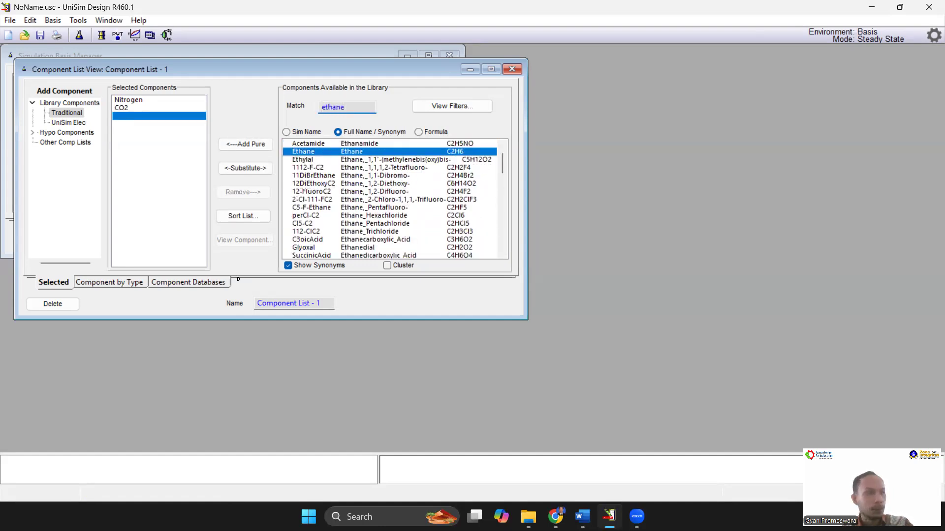
key(Return)
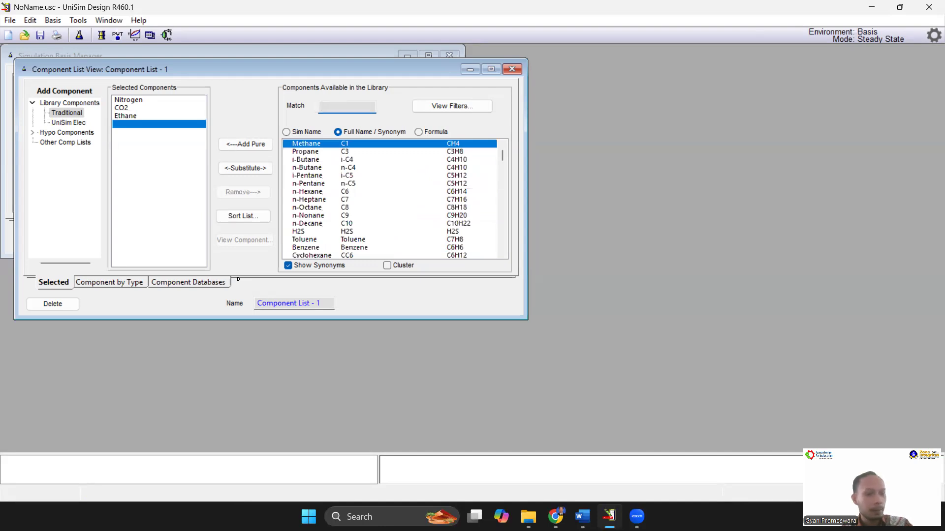
Add Methane and n-Heptane to the selected components of Component List - 1.
text(methane)
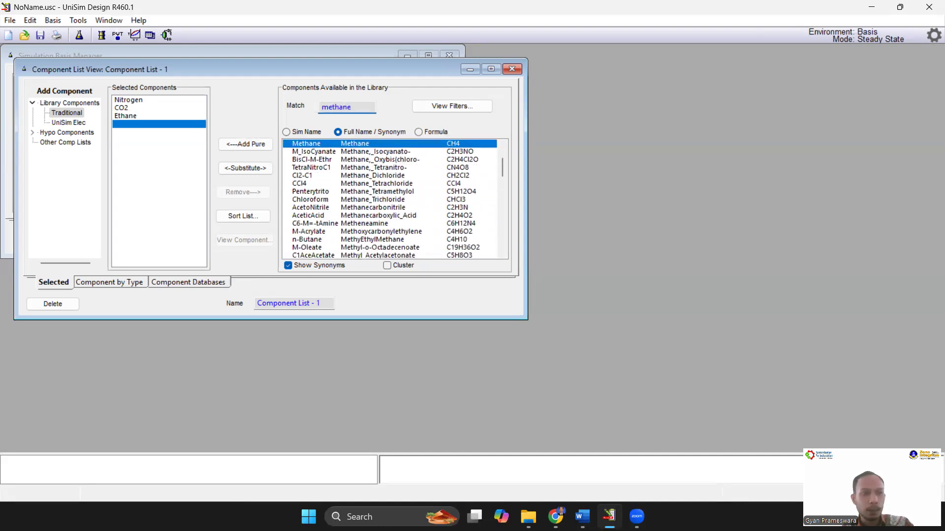
key(Return)
text(nhe)
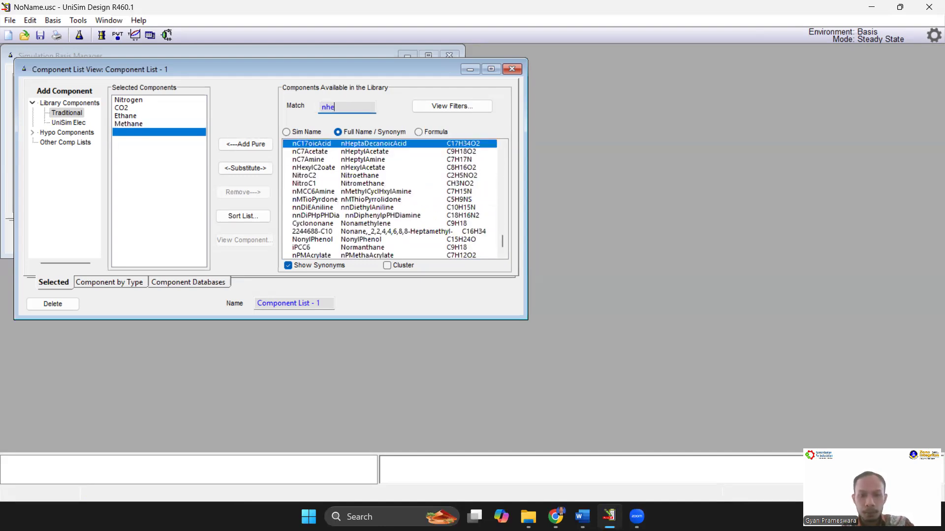
text(ptane)
key(Return)
Add n-Hexane, n-Pentane and i-Pentane to the selected components of Component List - 1.
text(n)
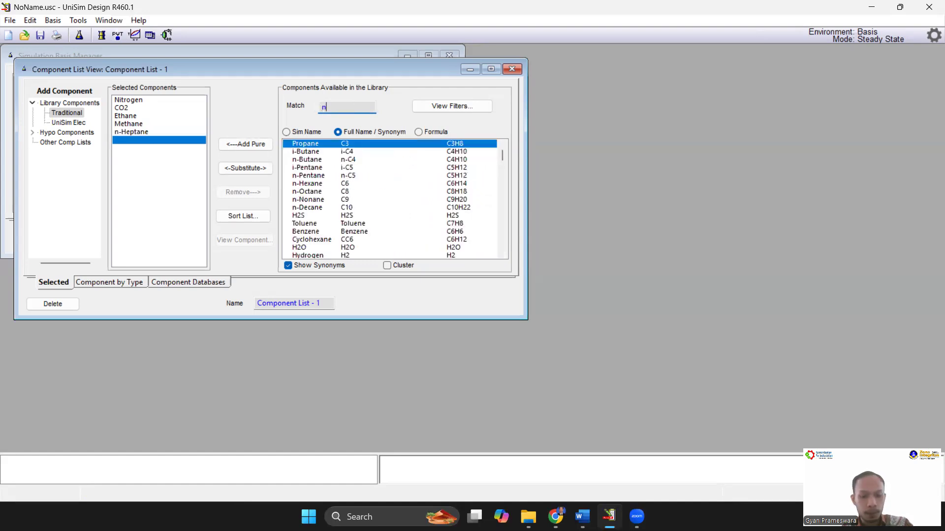
text(hexane)
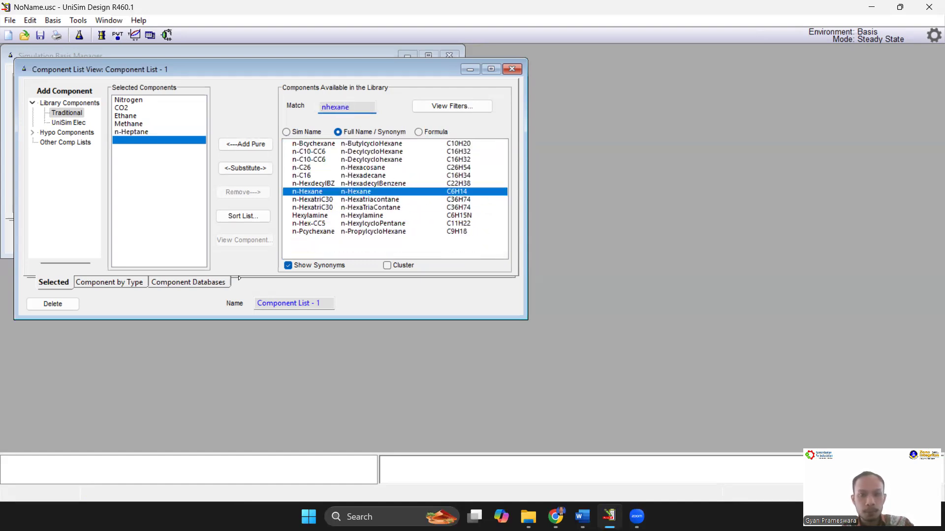
key(Return)
text(npenta)
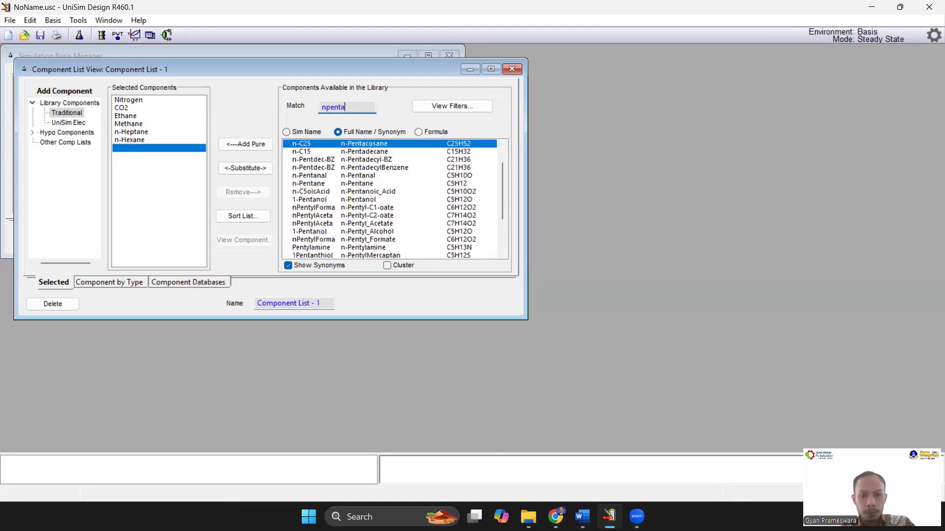
text(ne)
key(Return)
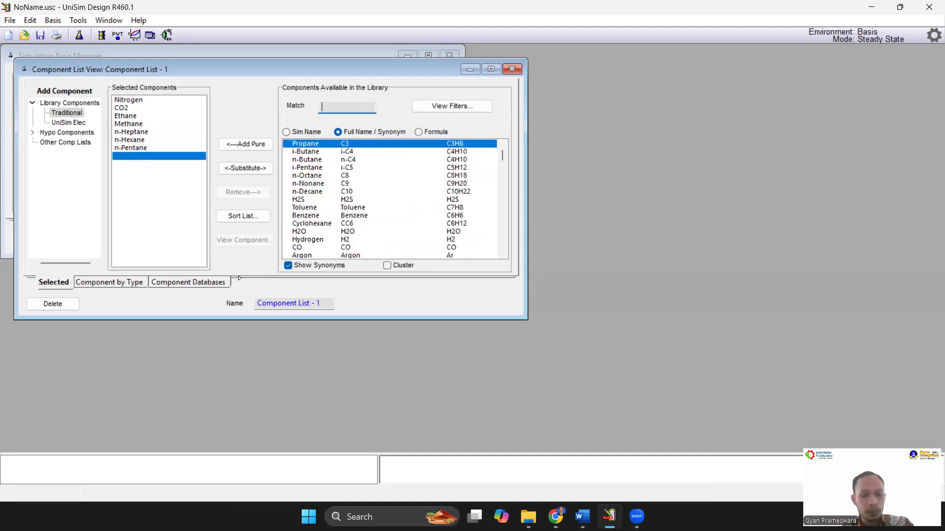
text(ipentane)
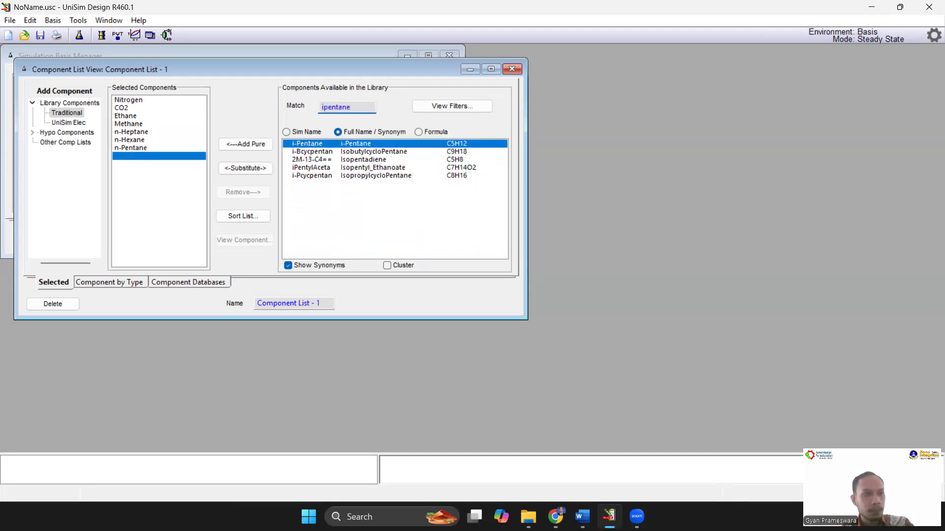
key(Return)
Add n-Butane, i-Butane and Propane to Component List - 1, and close the component list.
text(nbutane)
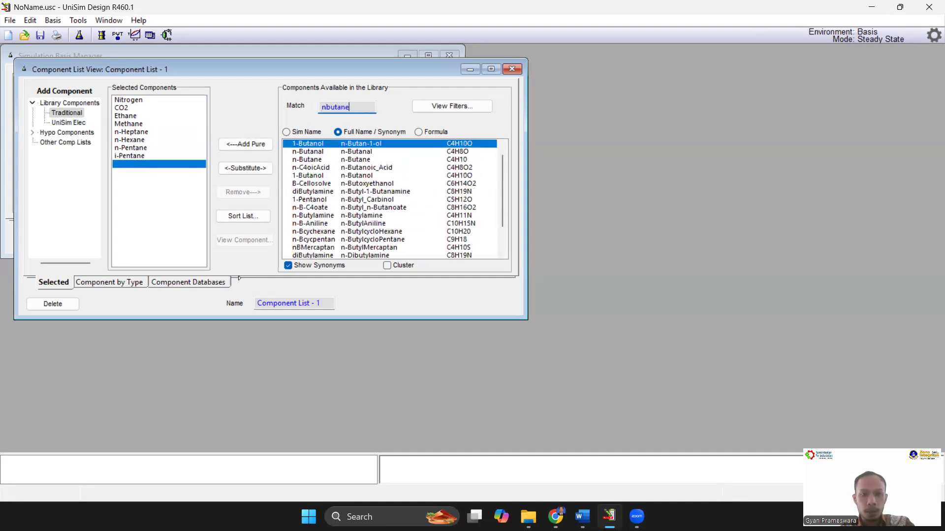
key(Return)
text(ibutane)
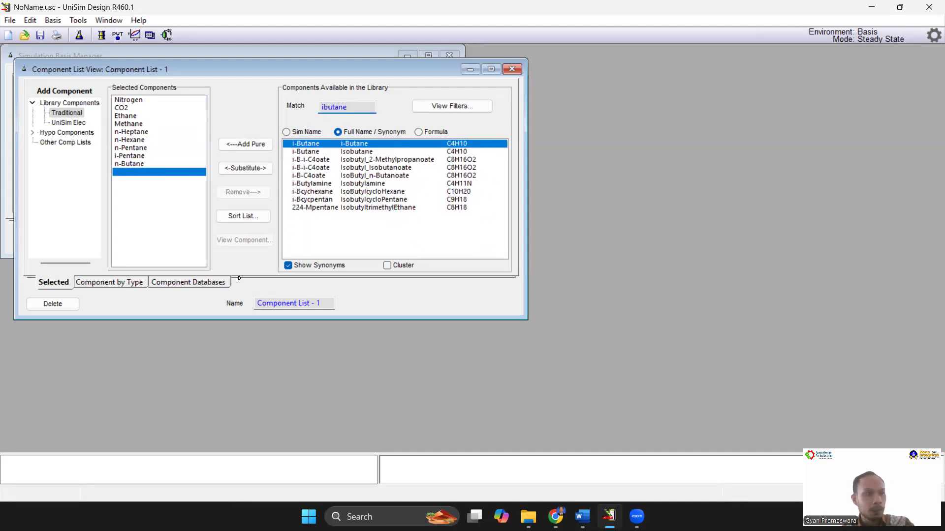
key(Return)
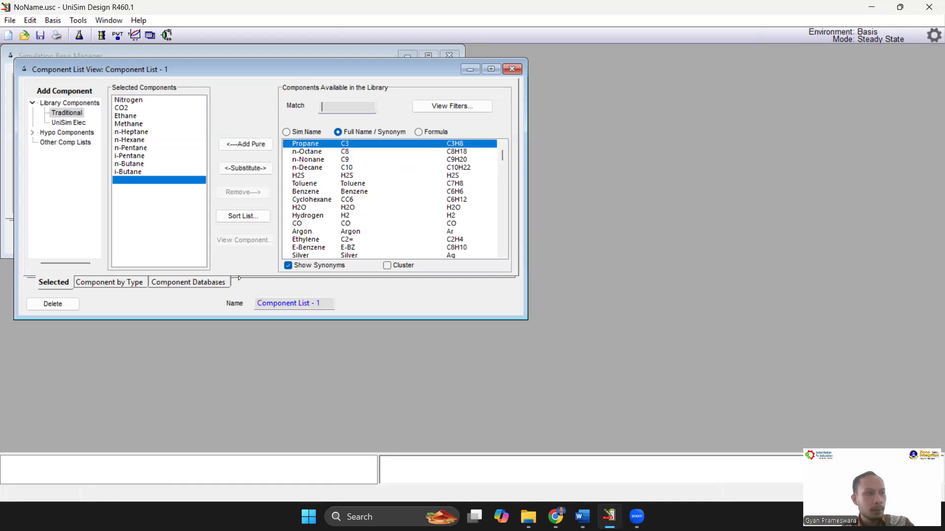
text(propan)
text(e)
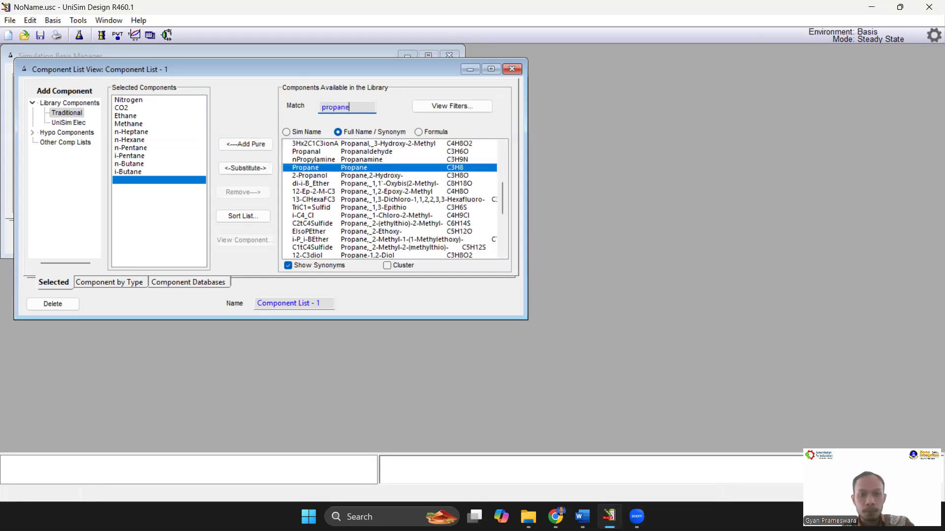
key(Return)
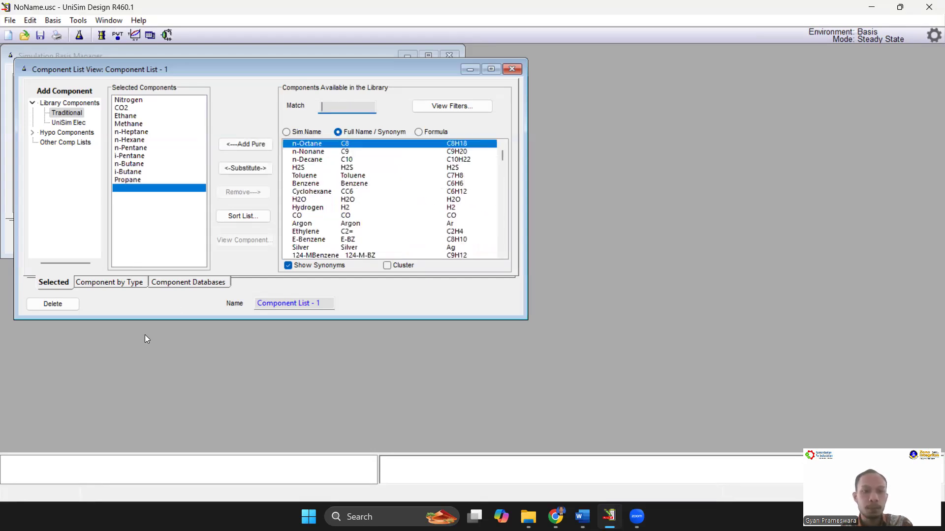
click(512, 69)
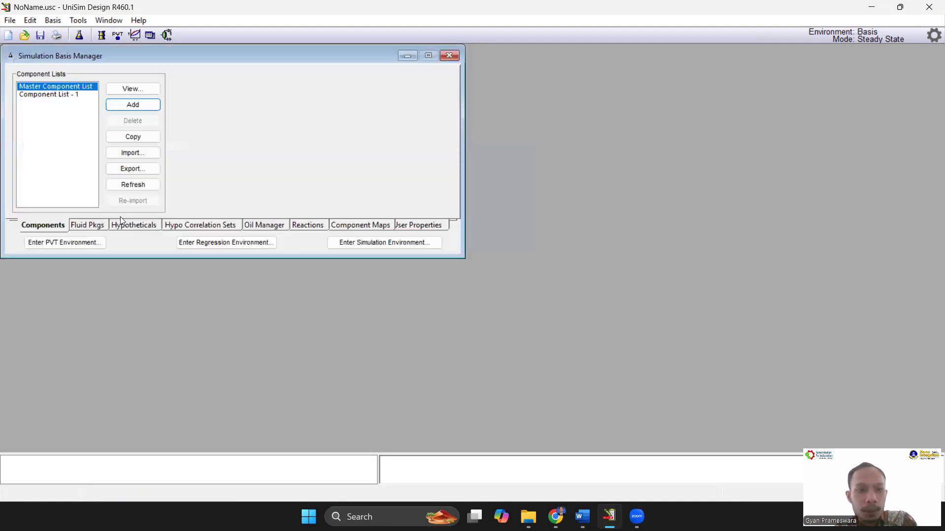
Add a fluid package for Component List - 1 using the Peng-Robinson property package.
click(98, 224)
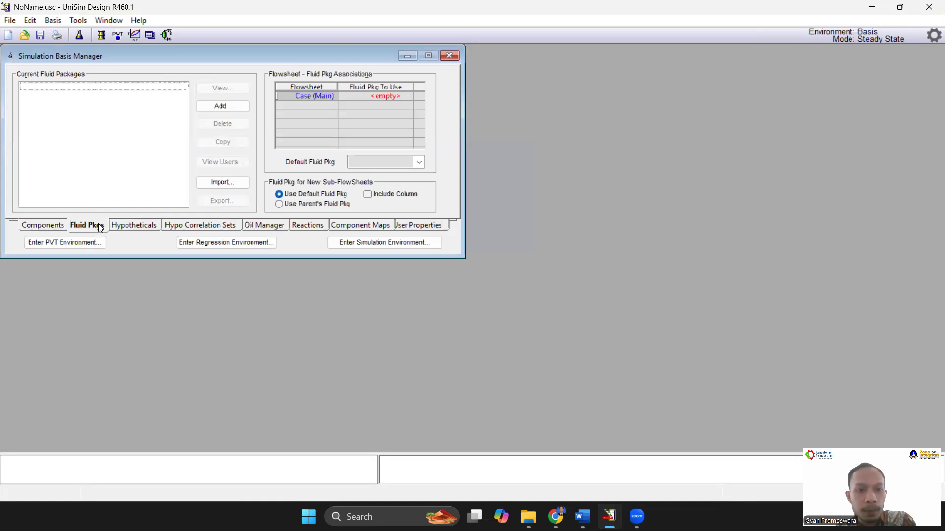
click(229, 112)
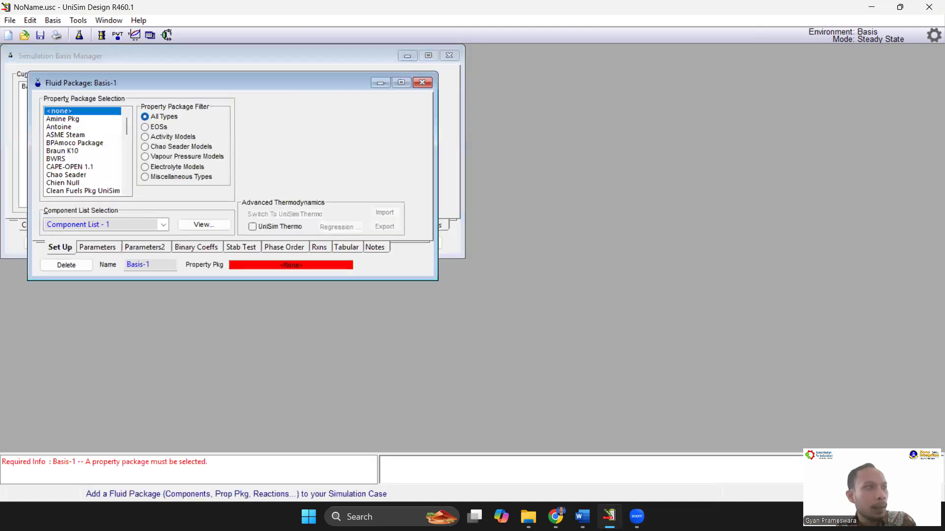
scroll(88, 180, down, 10)
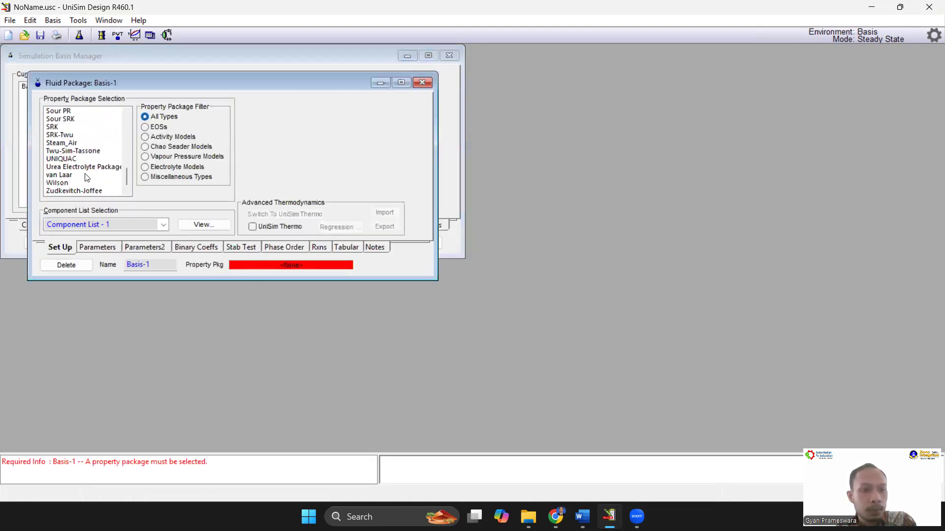
scroll(81, 151, up, 2)
click(81, 120)
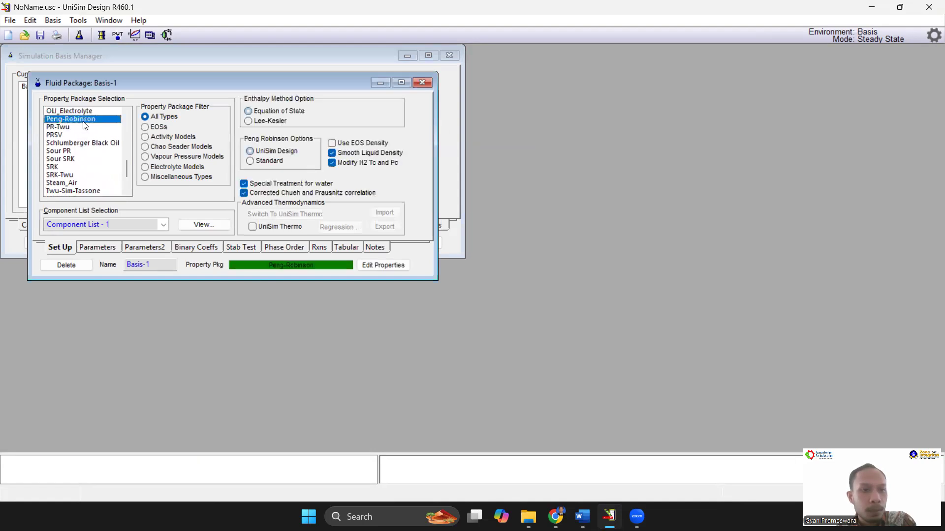
click(421, 82)
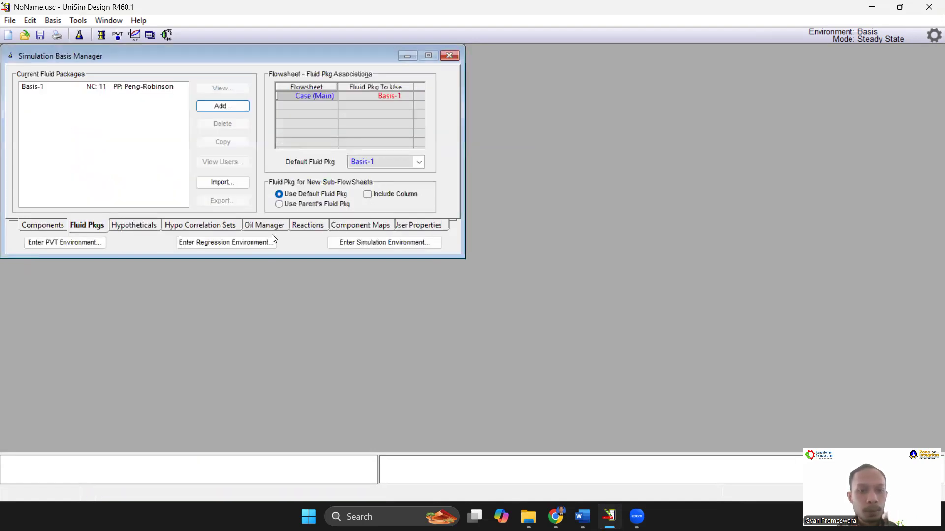
Enter the simulation environment and place a compressor, a cooler and a separator on the maximized PFD.
click(346, 244)
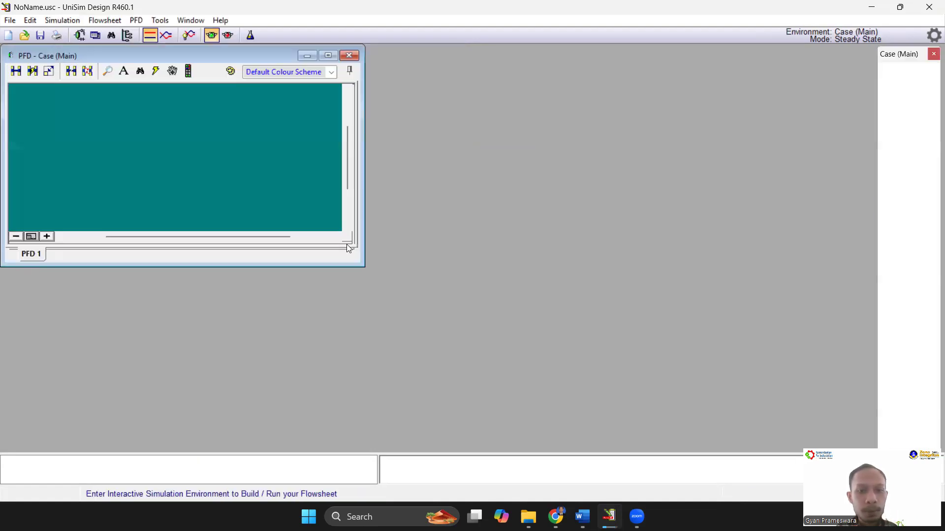
click(329, 56)
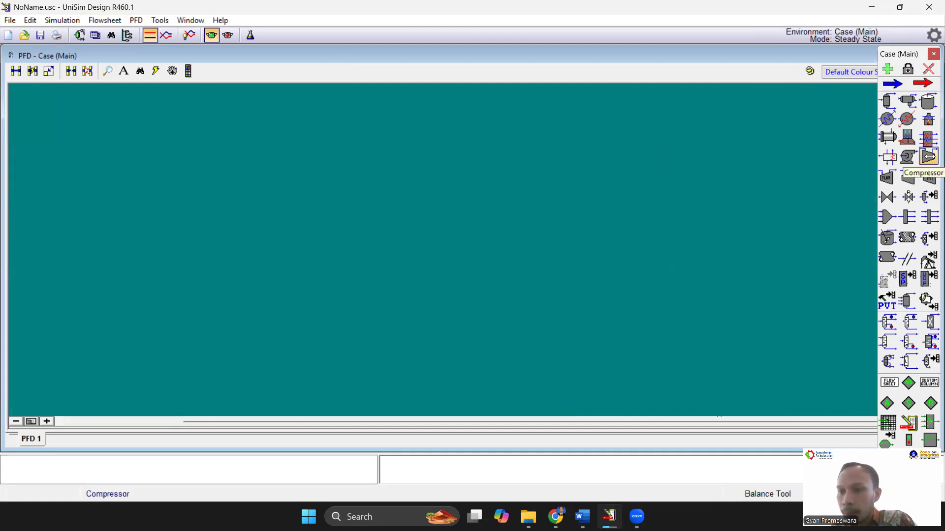
drag(928, 157, 154, 283)
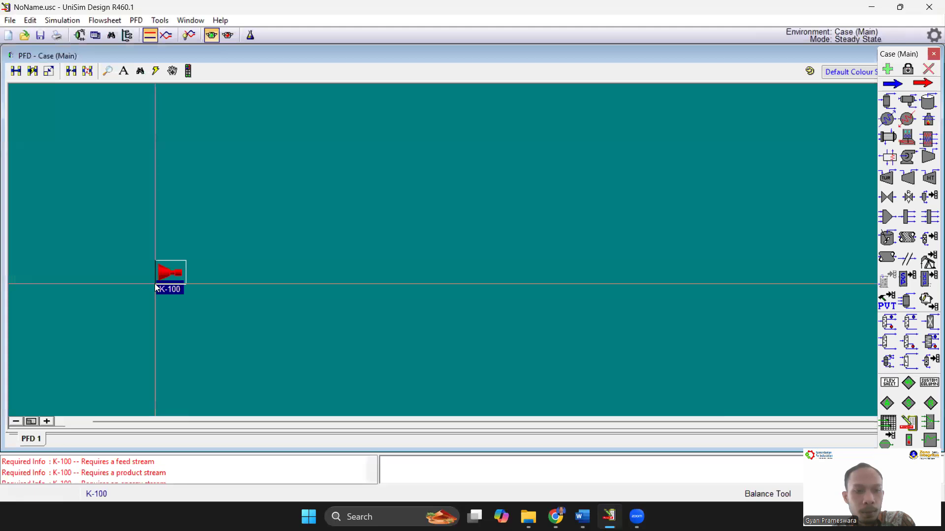
drag(887, 121, 227, 222)
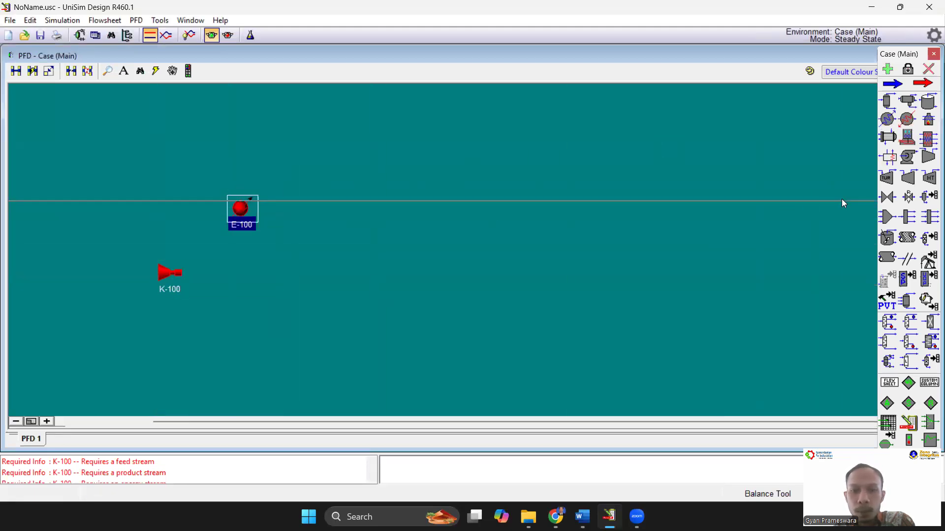
drag(887, 102, 296, 313)
scroll(130, 313, up, 1)
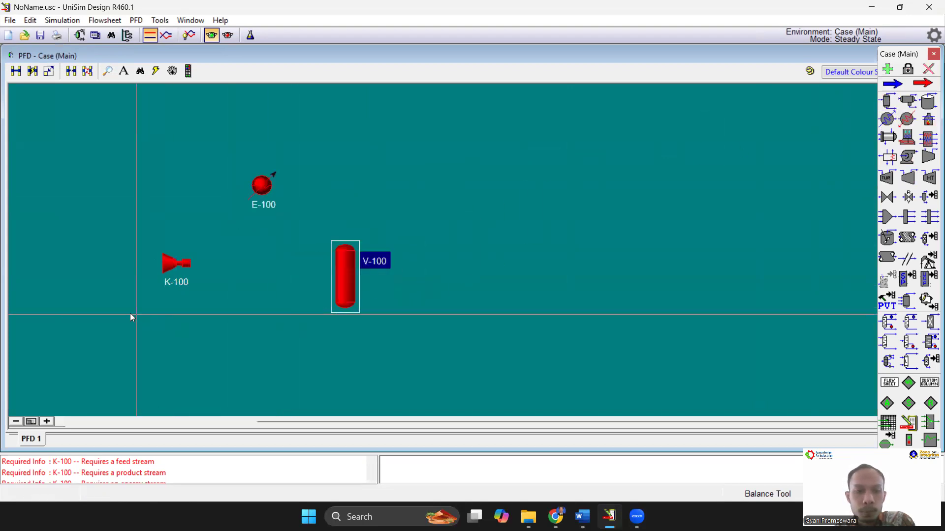
scroll(132, 311, up, 1)
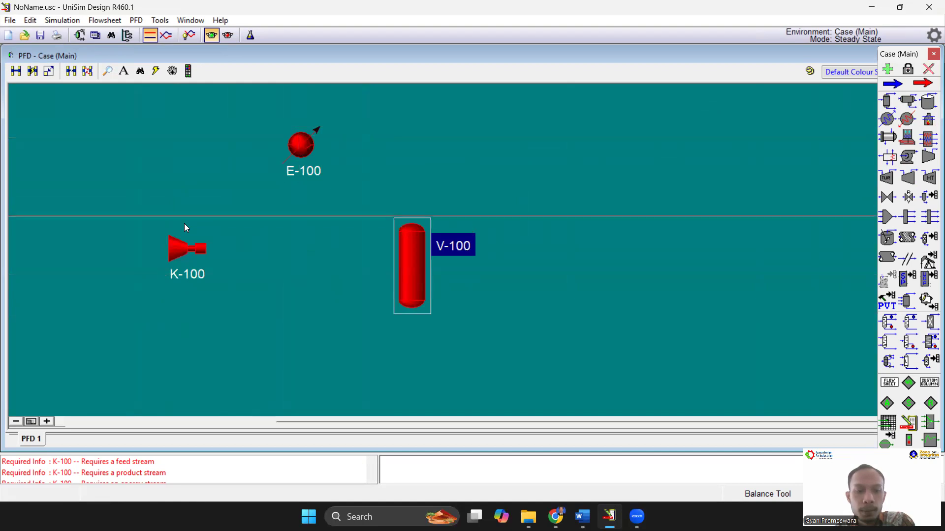
Add a material stream near the compressor inlet on the PFD and name it suct.
drag(892, 84, 122, 213)
double_click(124, 213)
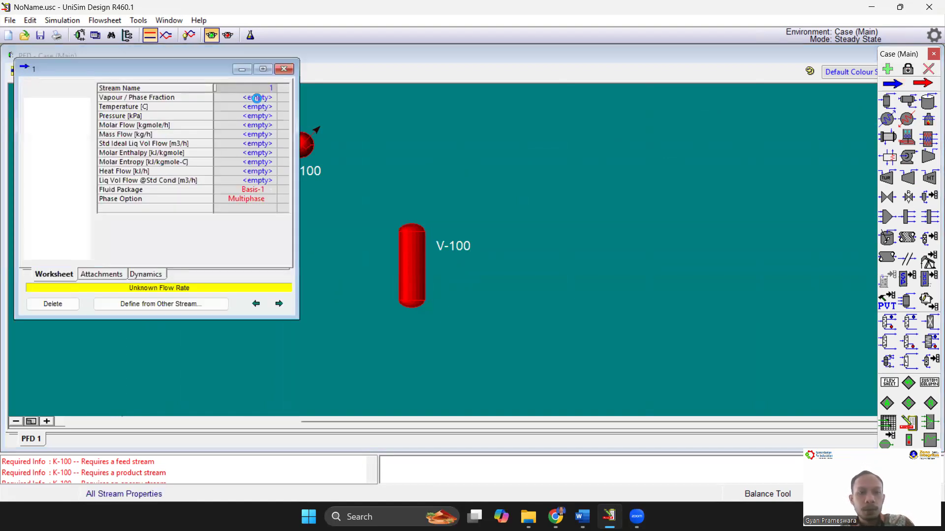
click(259, 87)
text(suct)
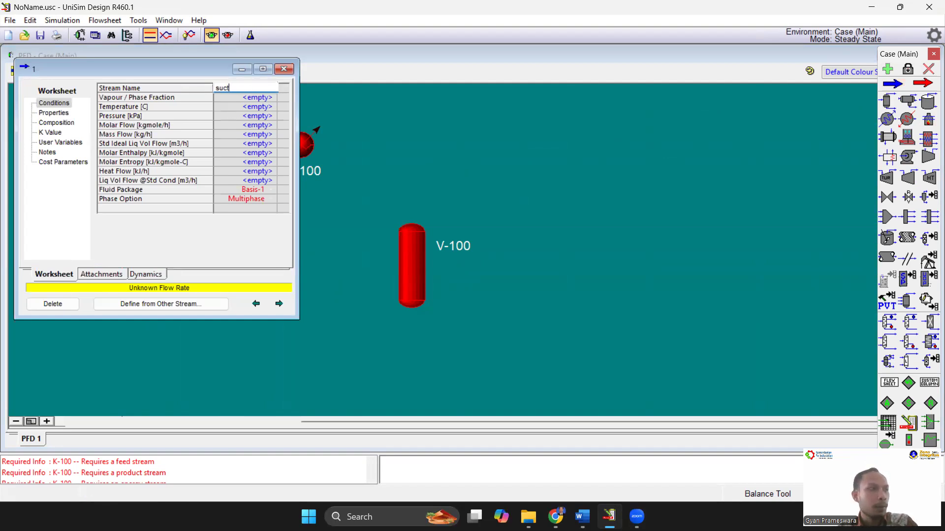
Select the Field unit set in the session preferences and save the preferences.
key(alt+Tab)
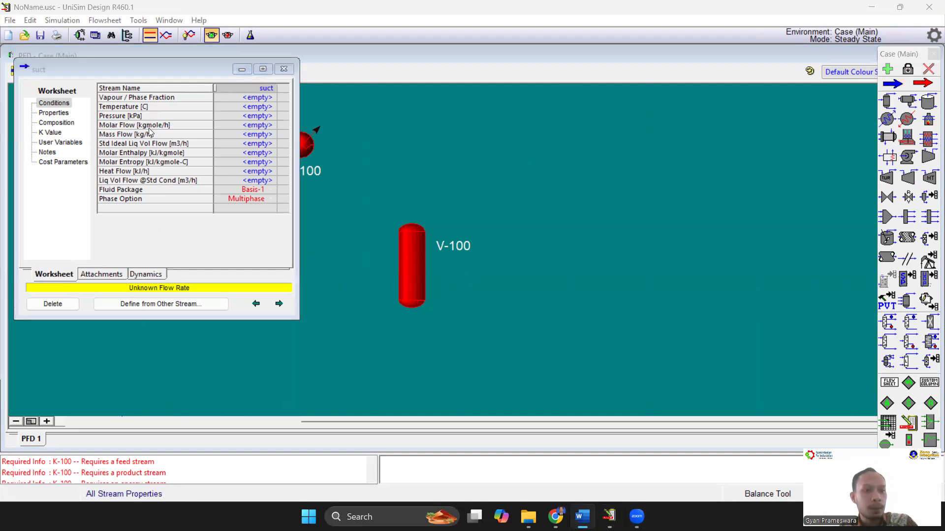
click(160, 21)
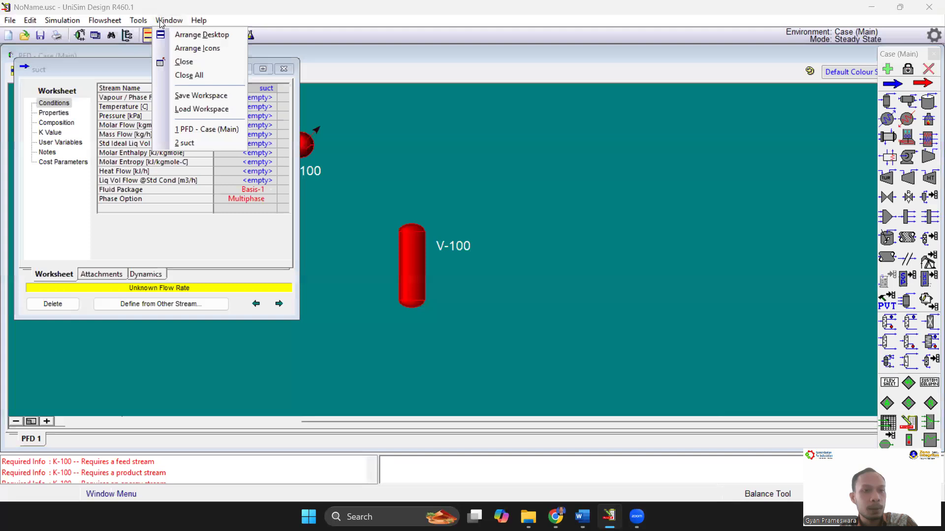
mouse_move(138, 21)
click(164, 413)
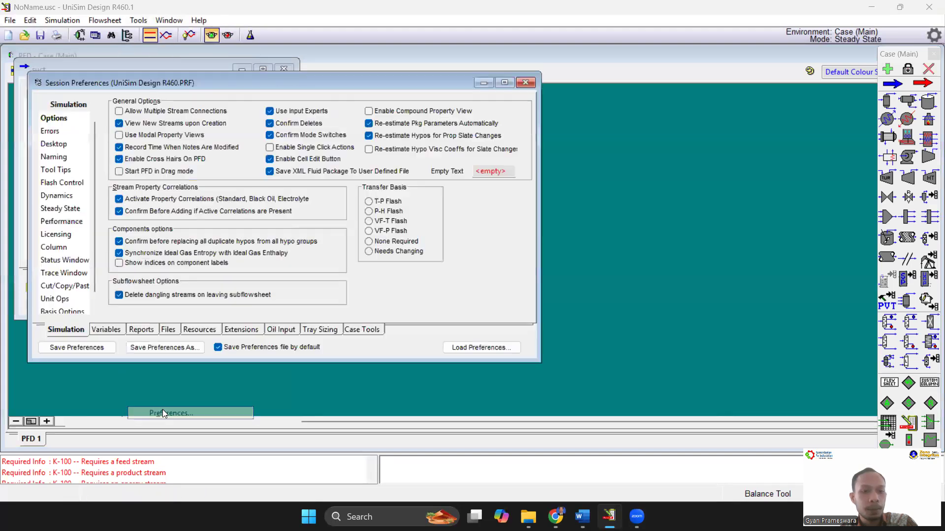
click(106, 330)
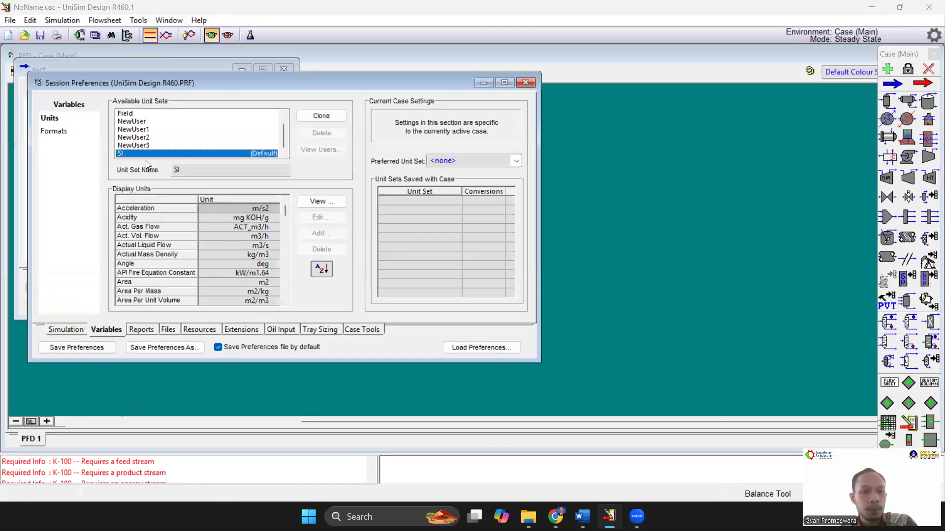
click(133, 114)
click(79, 347)
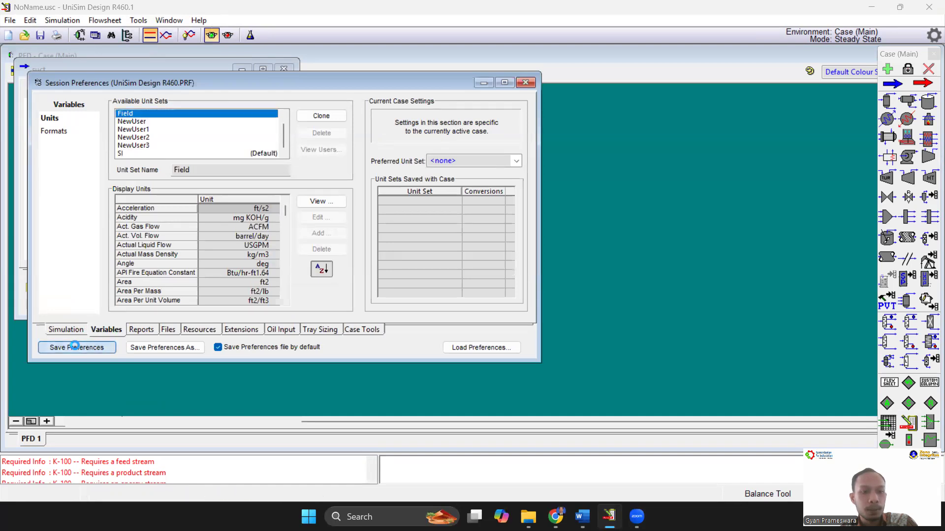
click(523, 84)
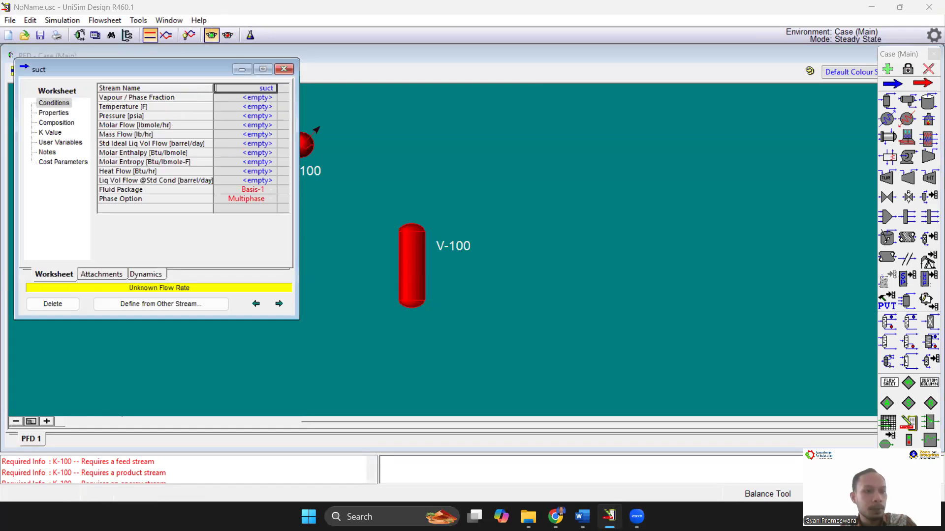
Set the suct stream's temperature to 100 F, pressure to 74 psia and molar flow to 5490 lbmole/hr.
key(alt+Tab)
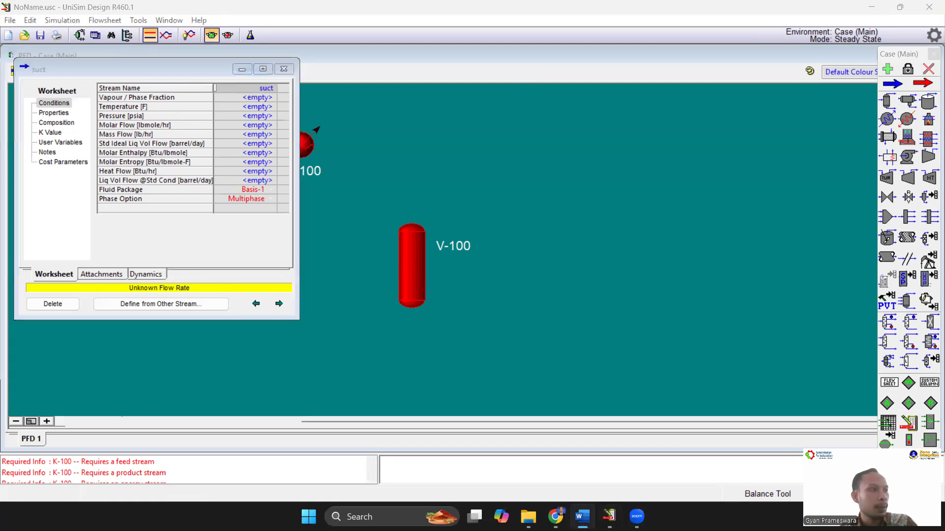
click(234, 107)
text(100.0 74.00 5490)
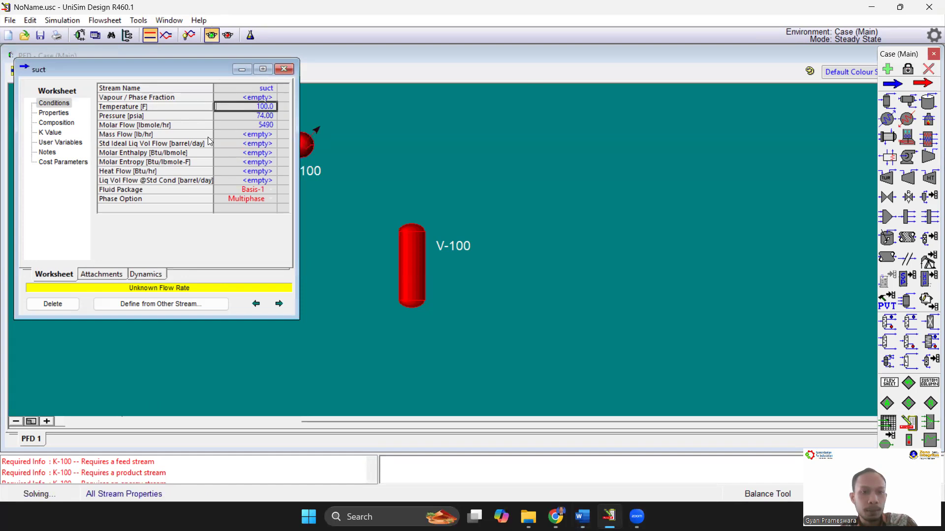
Edit the suct stream's composition with mole fractions of nitrogen 0.0158, CO2 0.0015, ethane 0.061, methane 0.8479 and n-heptane 0.003.
click(63, 123)
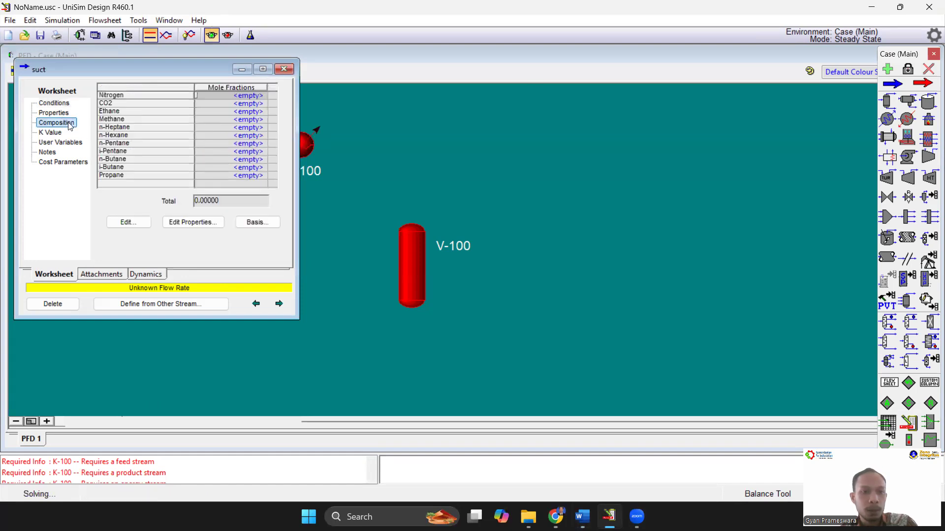
click(128, 222)
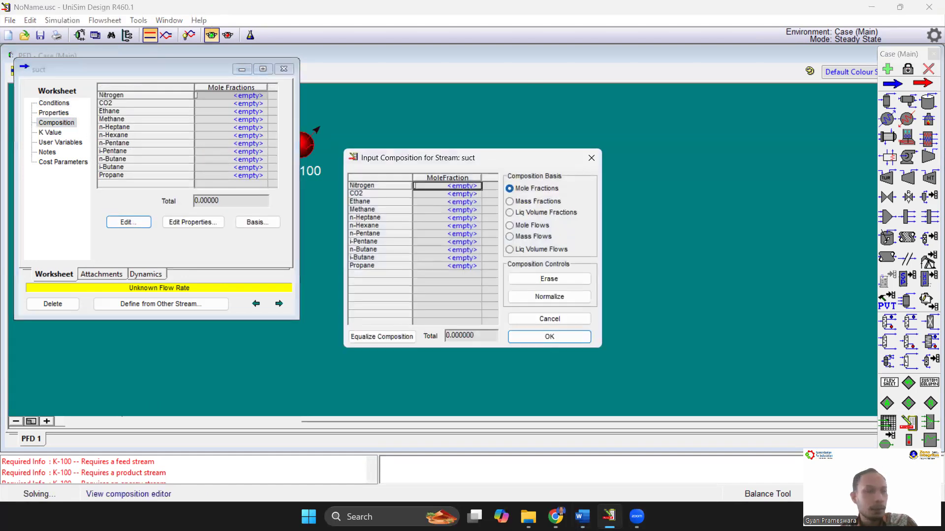
key(alt+Tab)
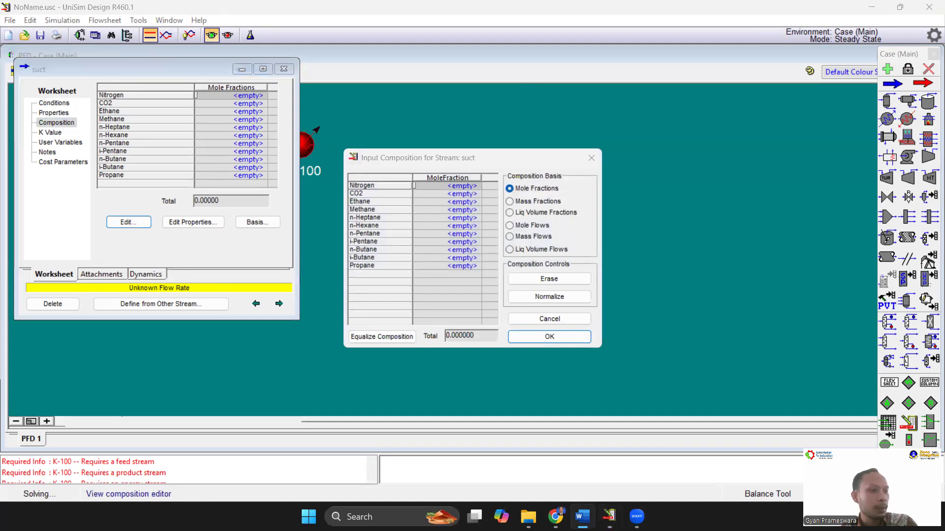
click(451, 187)
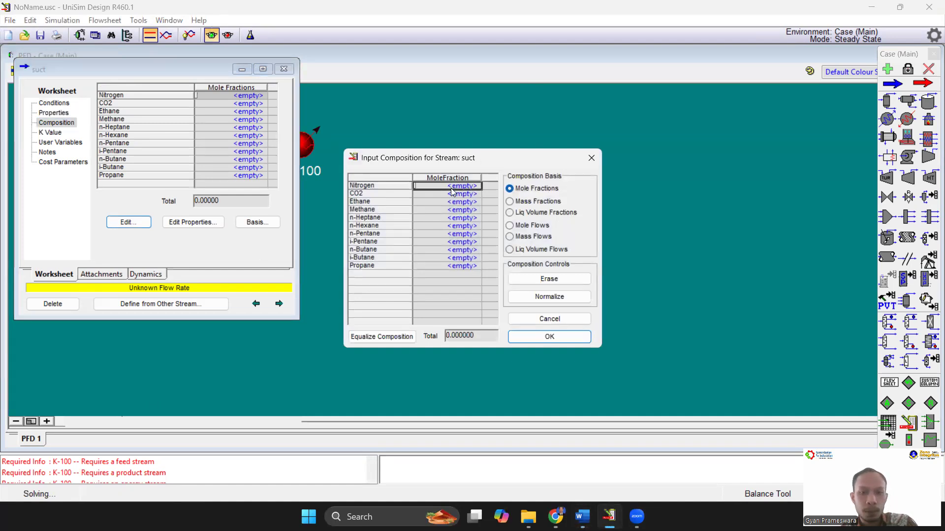
text(0.015800 0.001500 0.061000 0.847900 0.003000)
key(alt+Tab)
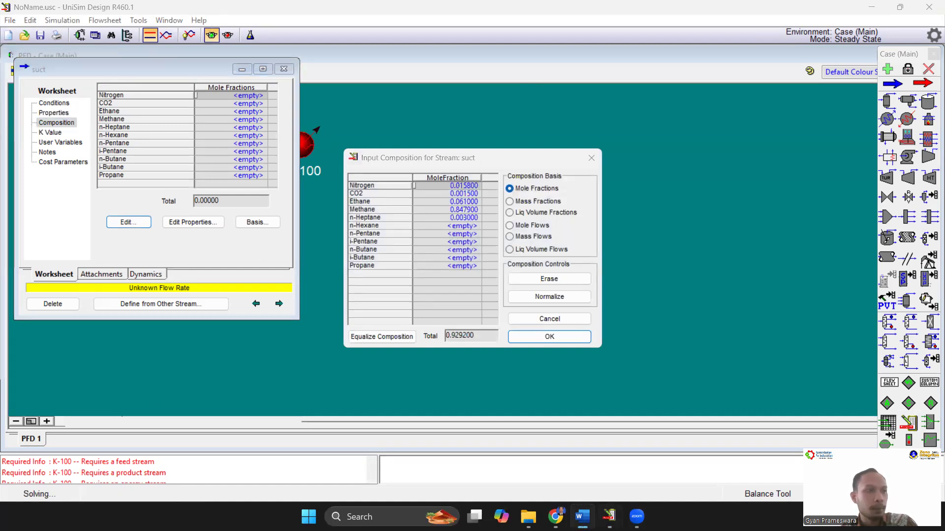
Enter the remaining mole fractions, n-hexane 0.0045, n-pentane 0.0055, i-pentane 0.0079, n-butane 0.0074, i-butane 0.0091, propane 0.0364, and accept the composition.
key(alt+Tab)
click(448, 226)
text(0.004500 0.005500 0.007900 0.007400)
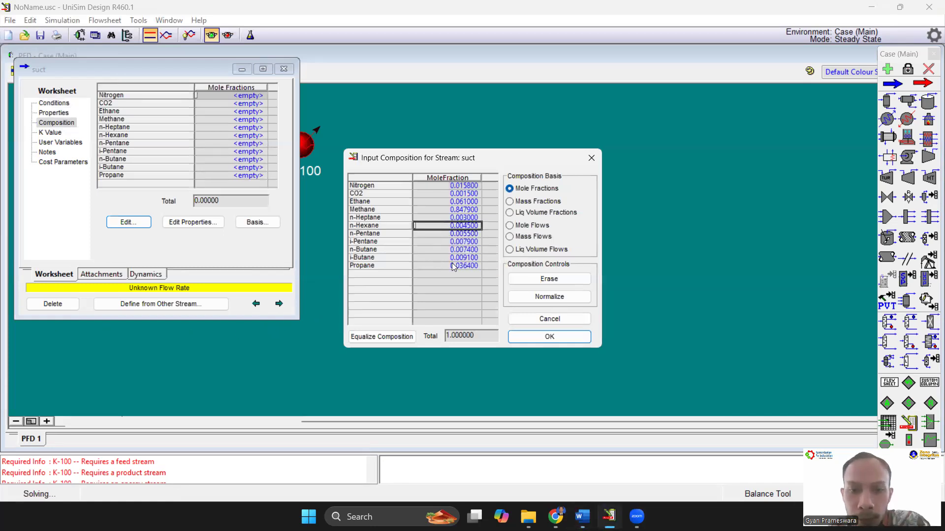
click(450, 211)
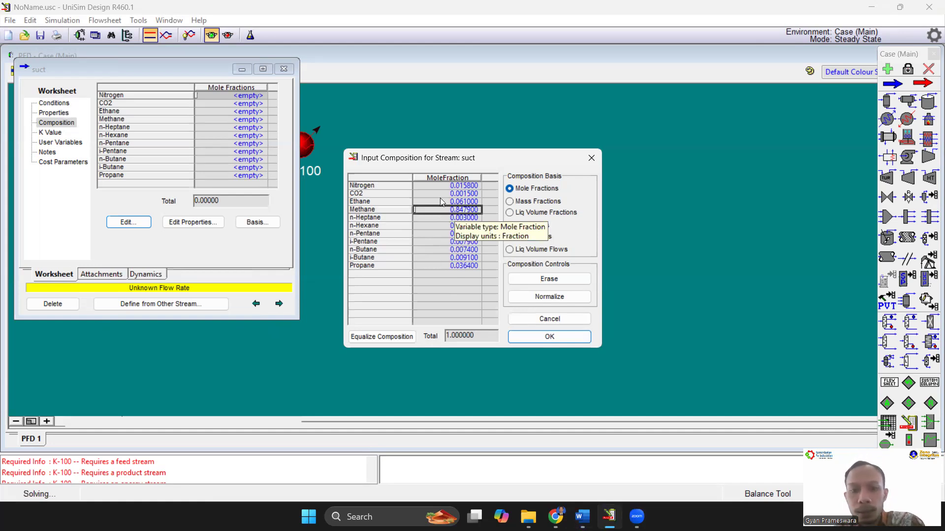
click(433, 266)
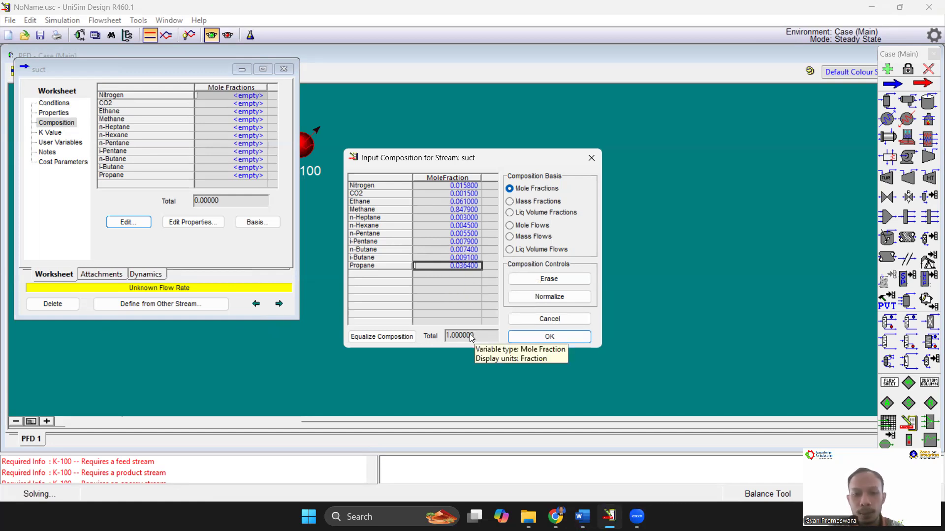
click(546, 337)
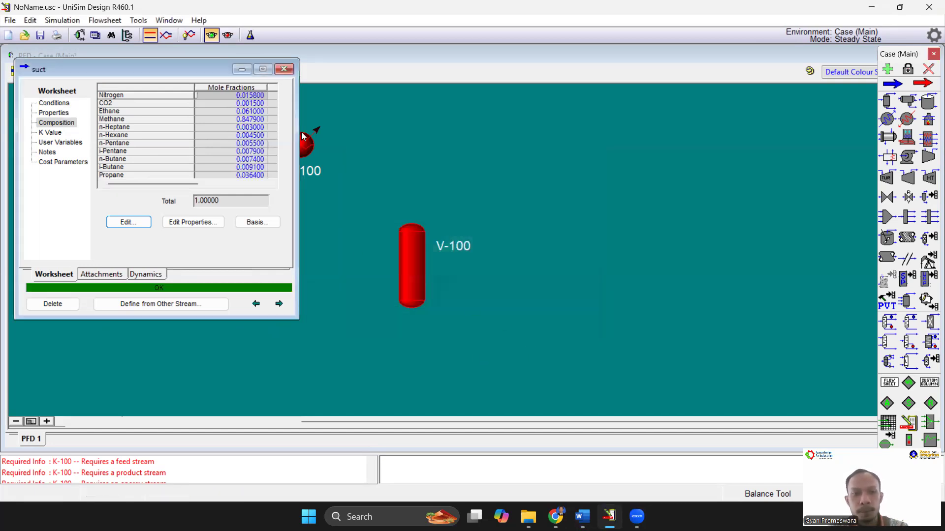
click(283, 69)
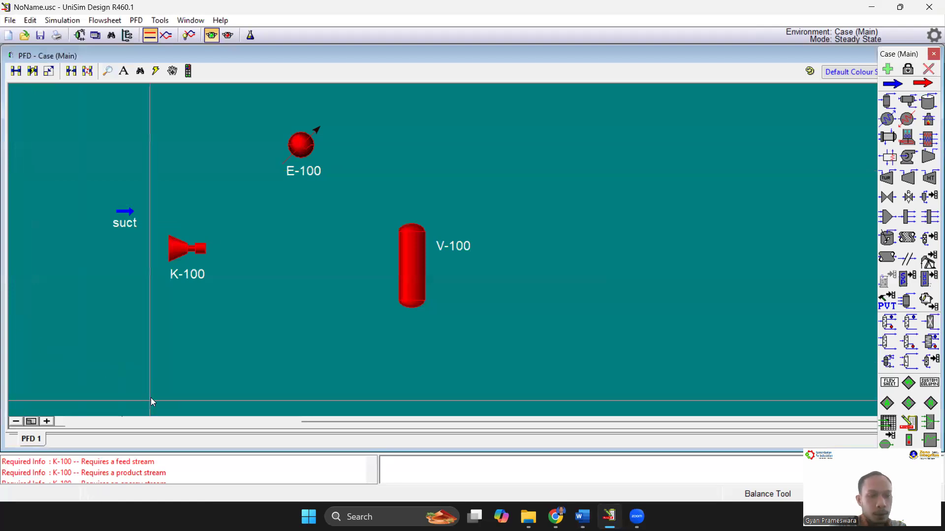
Connect compressor K-100 with suct as inlet, disc1 as outlet and wcomp as energy stream.
double_click(187, 253)
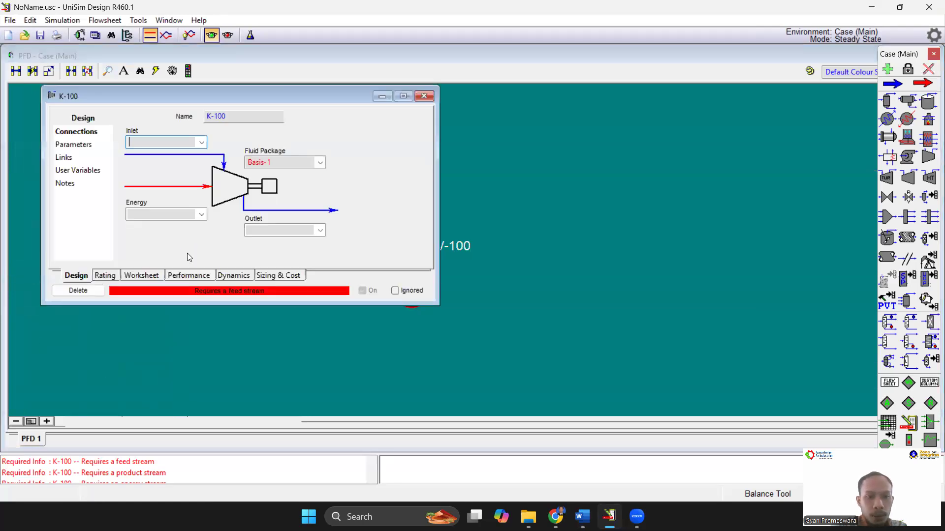
click(201, 142)
click(183, 154)
key(Tab)
text(disc1)
key(Tab)
text(wcomp)
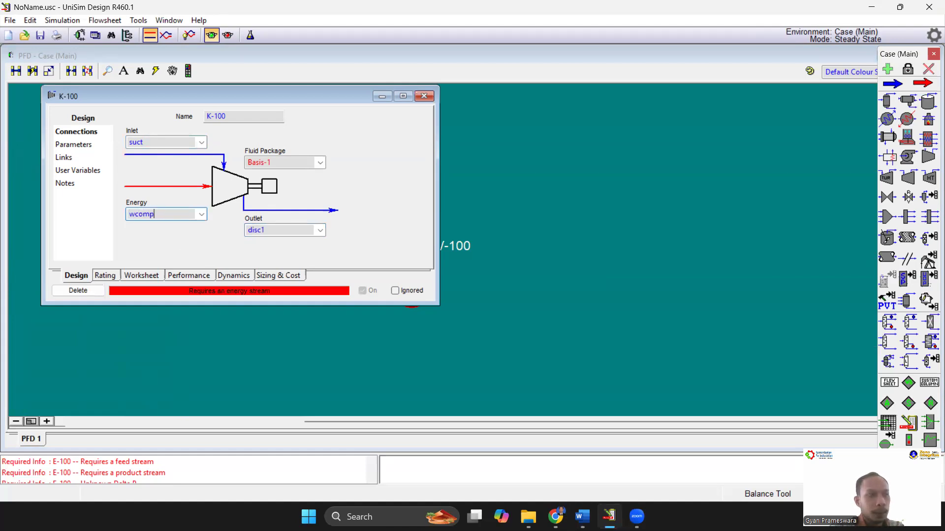
click(218, 118)
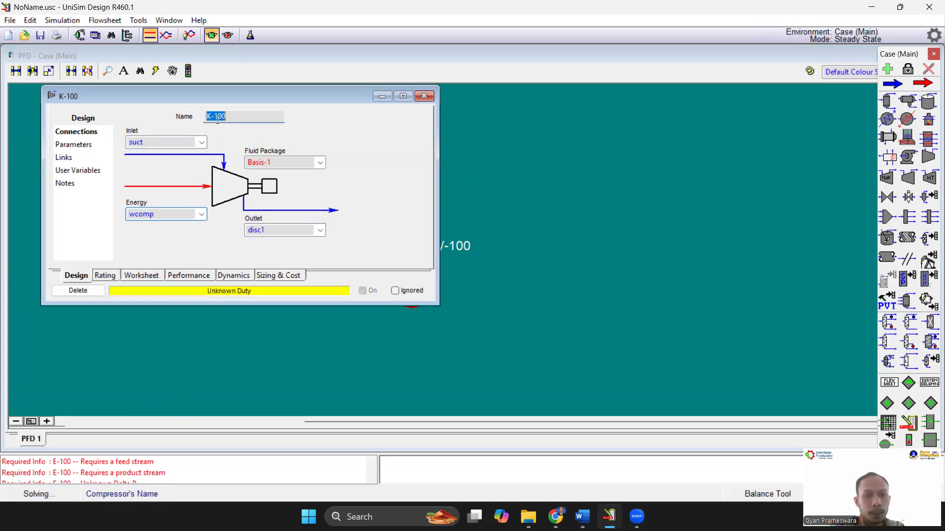
Set the duty of compressor K-100 to 9324 hp and return to the PFD.
click(90, 148)
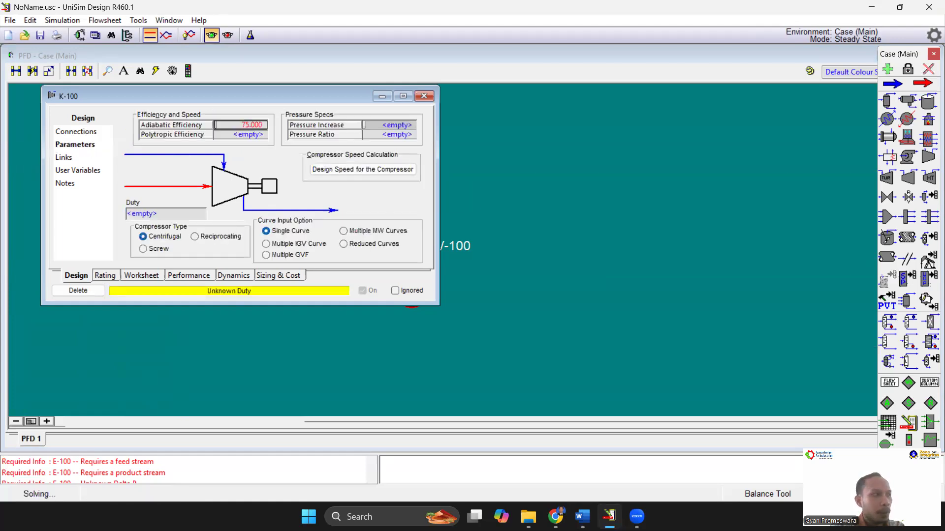
click(183, 212)
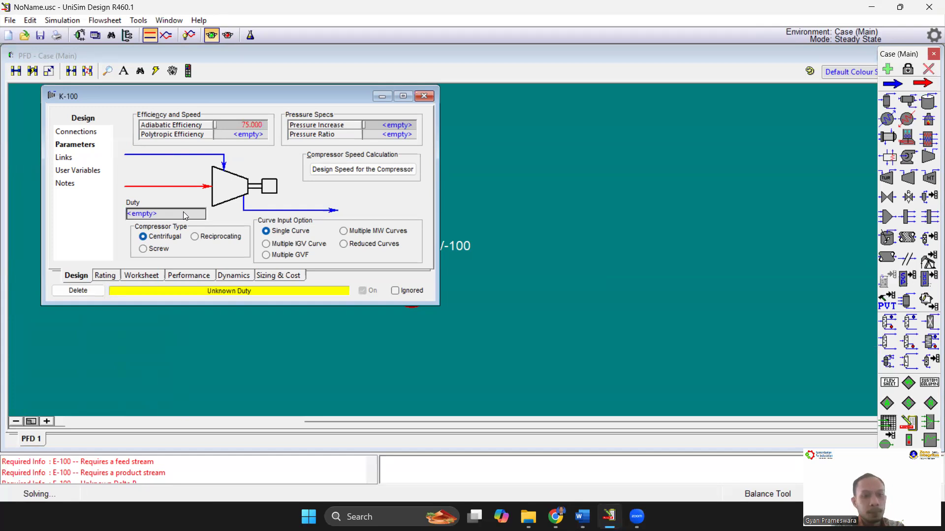
text(9324)
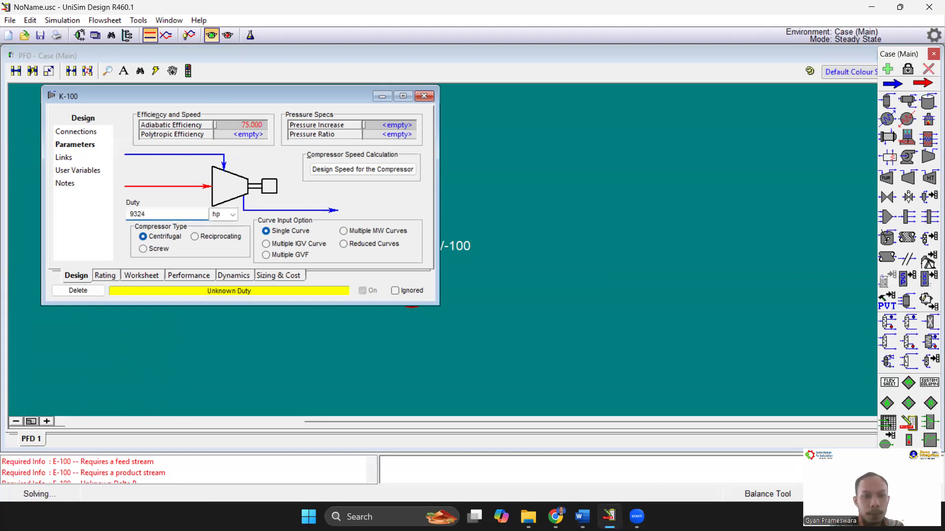
key(Tab)
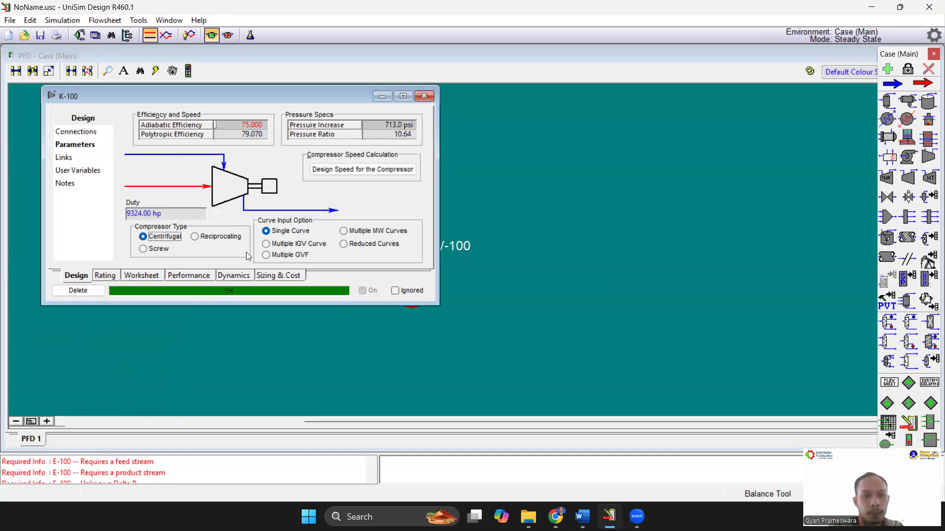
click(423, 96)
click(284, 218)
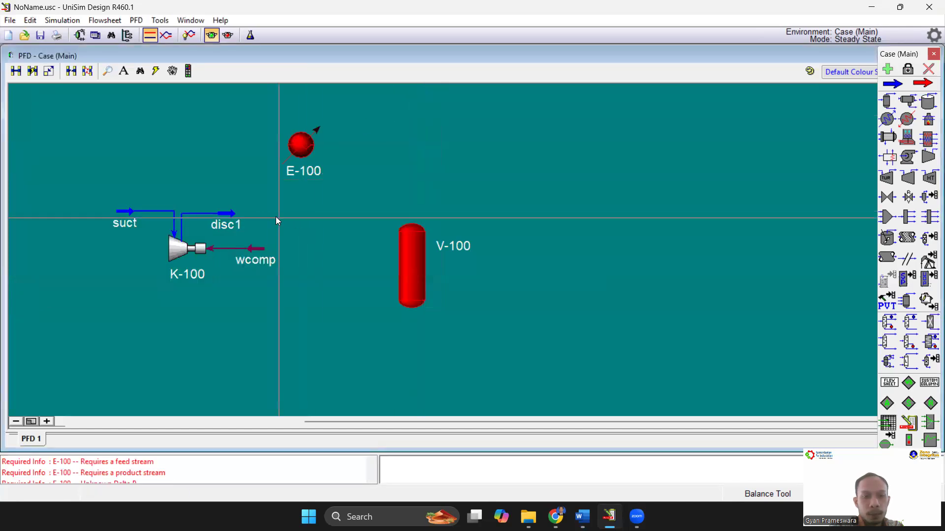
Connect cooler E-100 with disc1 as inlet, c1out as outlet and qc1 as energy stream.
double_click(294, 146)
click(226, 170)
click(222, 182)
key(Tab)
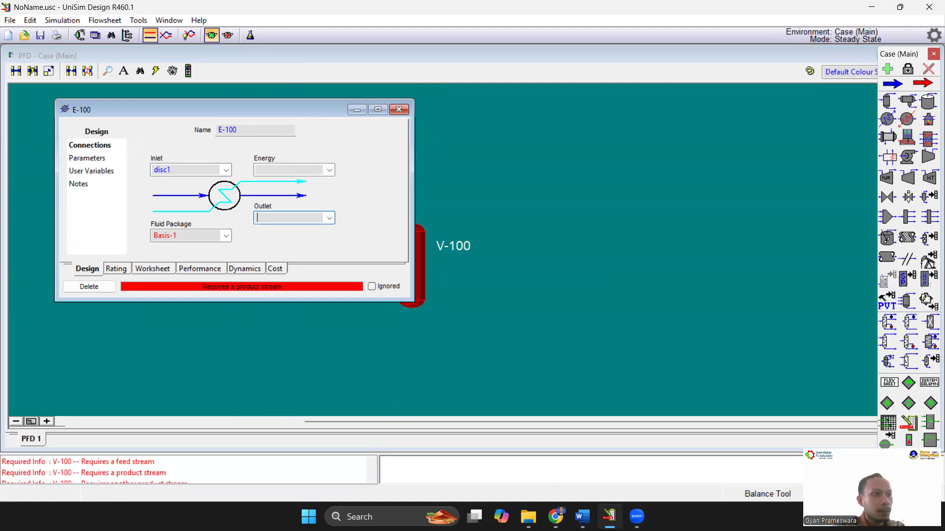
text(c1out)
key(Tab)
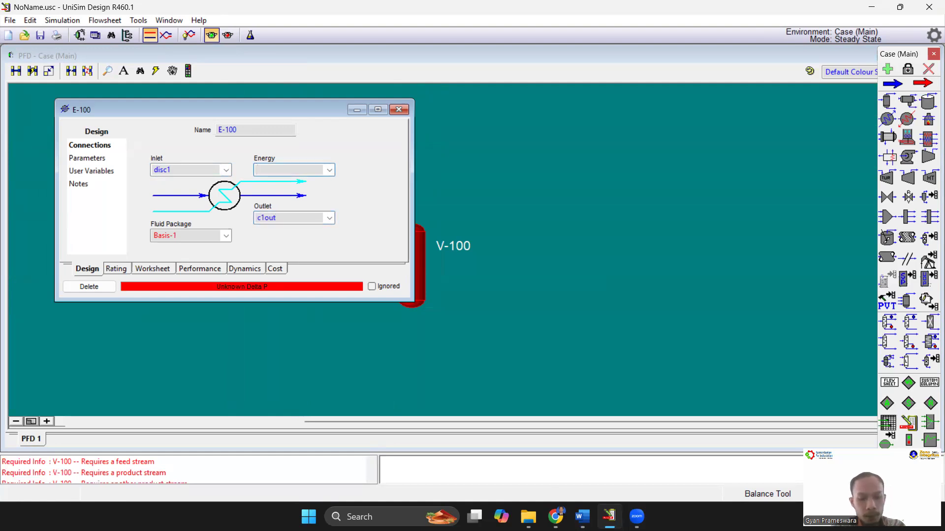
text(qc1)
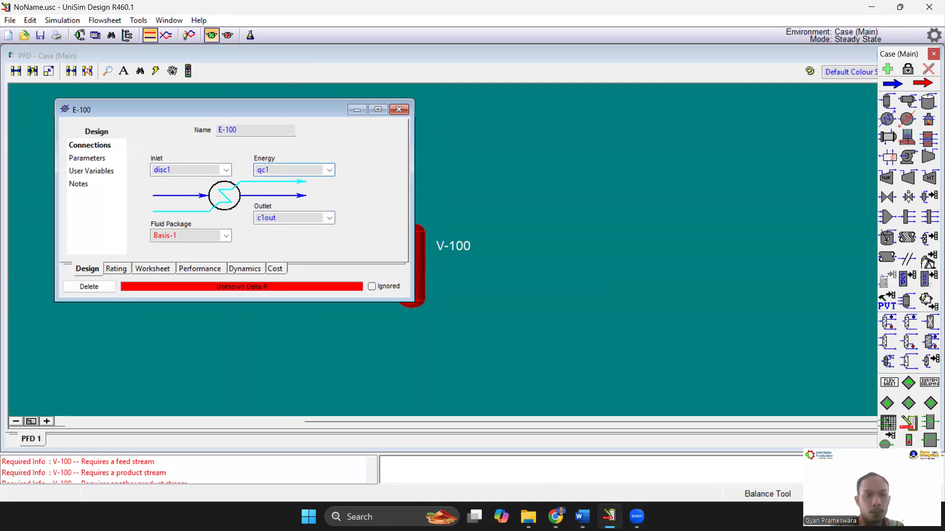
Set cooler E-100's pressure drop to 20 psi and its duty to 200 Btu/hr.
click(87, 158)
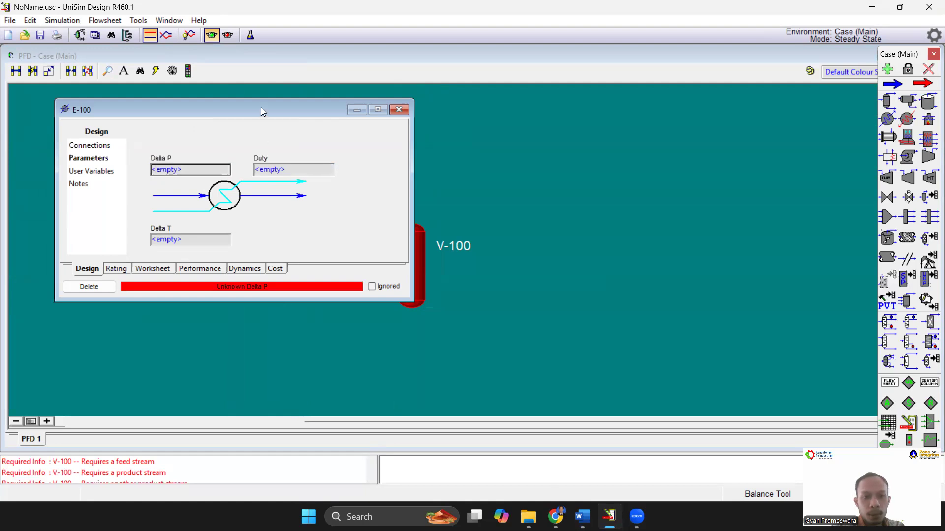
drag(261, 108, 649, 126)
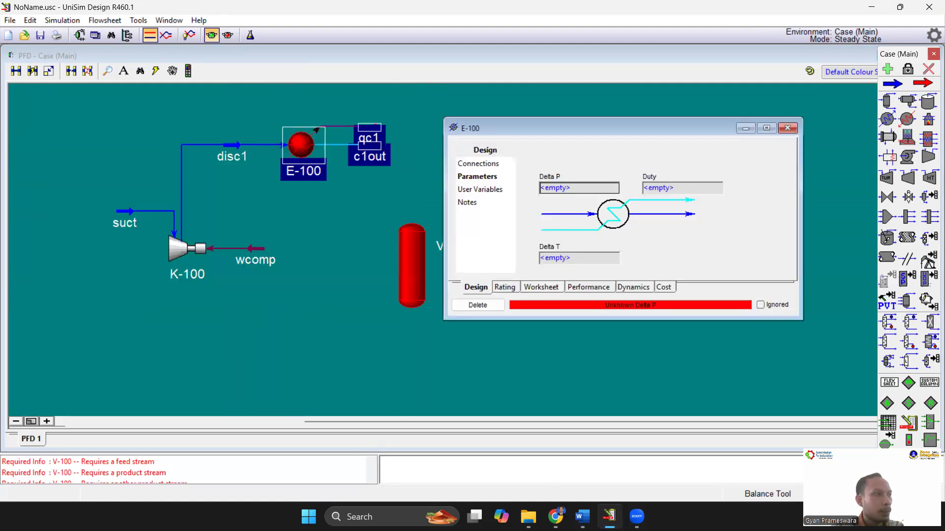
click(561, 189)
text(20)
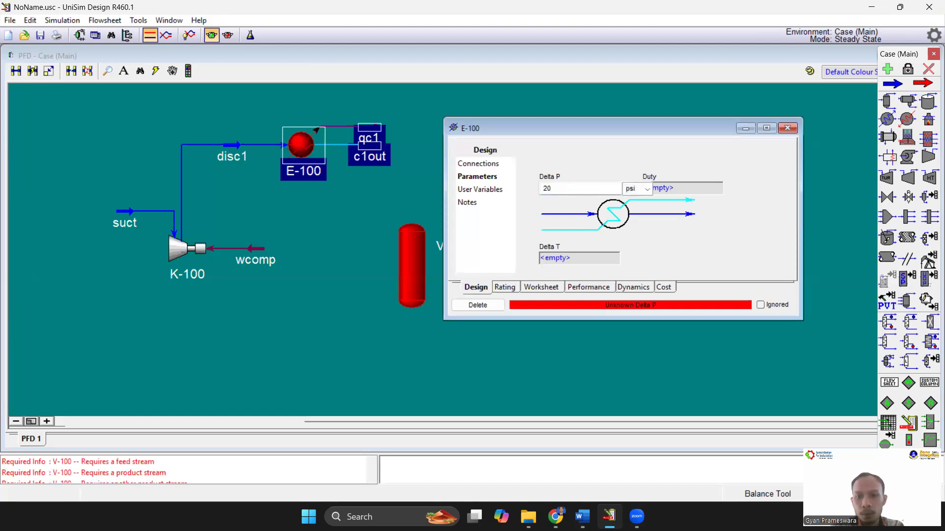
key(Return)
click(683, 188)
text(200)
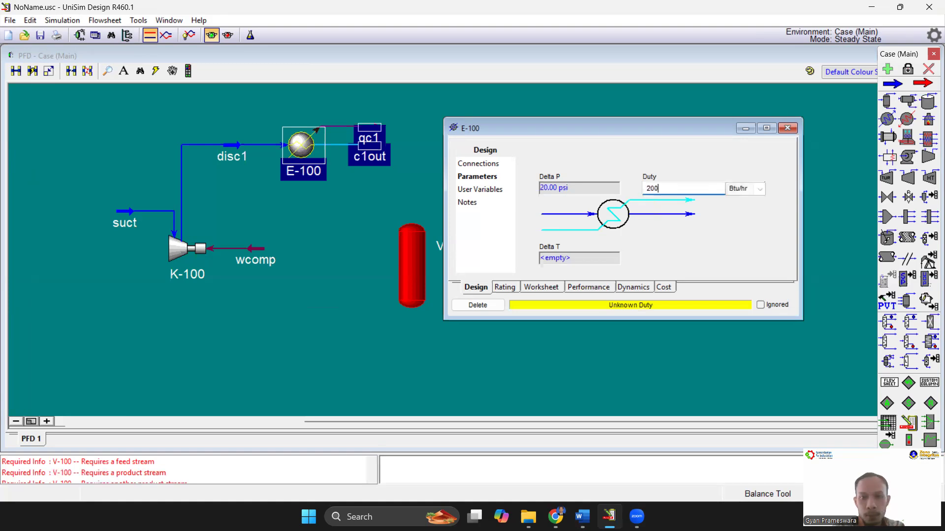
key(Return)
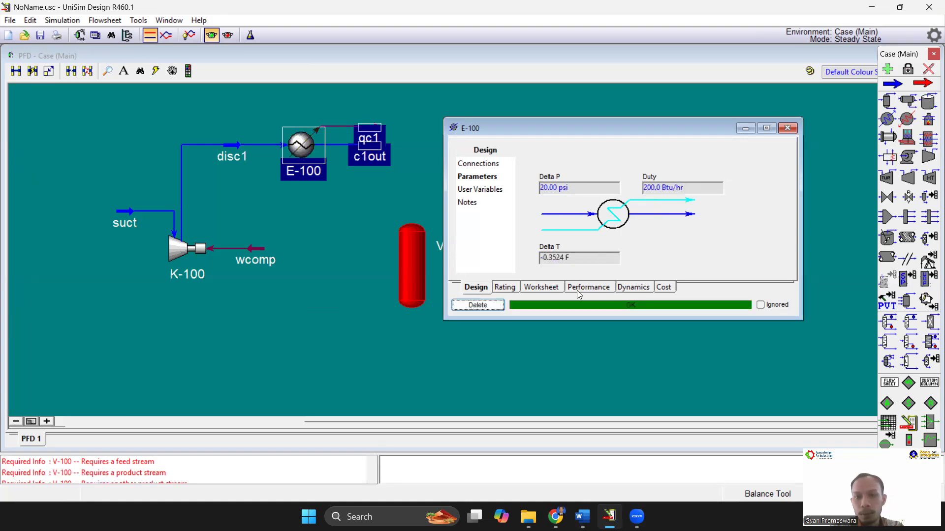
click(740, 130)
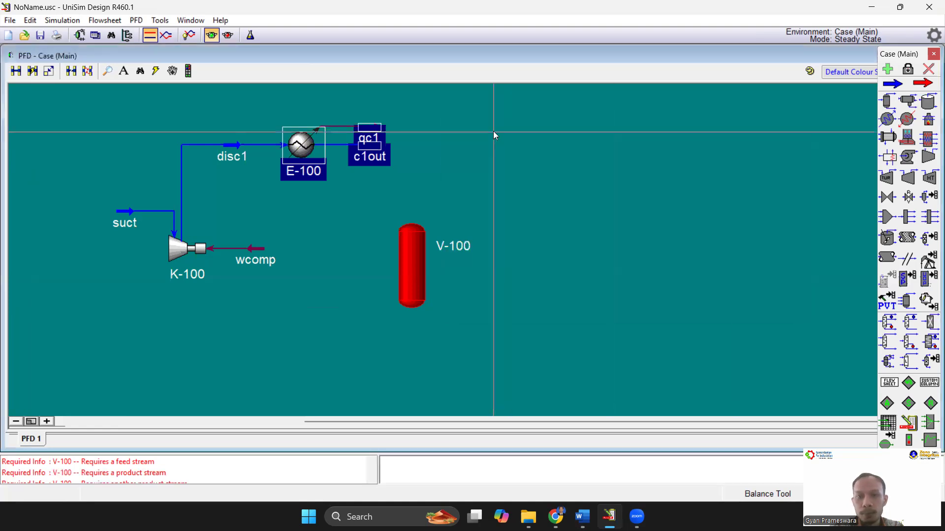
Tidy the PFD by moving the qc1 energy stream above c1out and shifting separator V-100 slightly upward.
drag(368, 136, 365, 118)
click(458, 162)
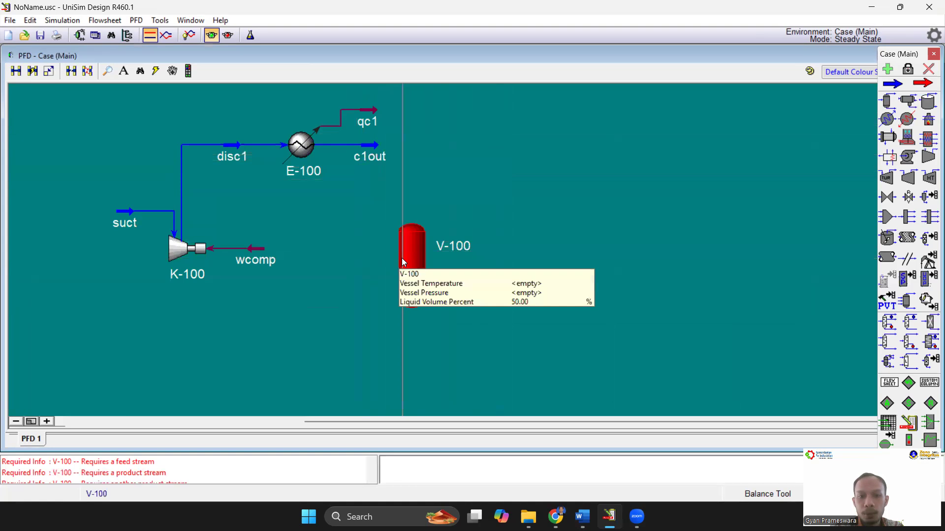
click(407, 229)
Connect separator V-100 with c1out as inlet, gsc1 as vapour outlet and isc1 as liquid outlet.
double_click(406, 226)
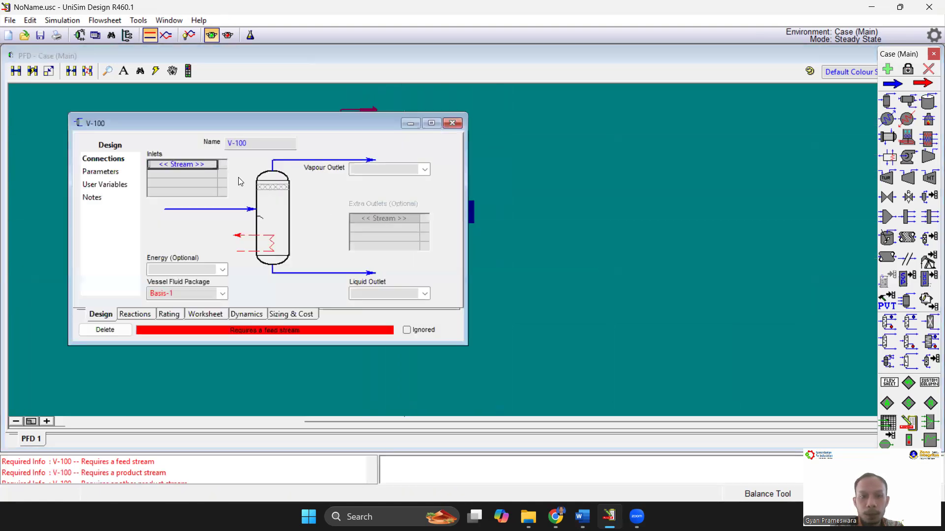
click(213, 166)
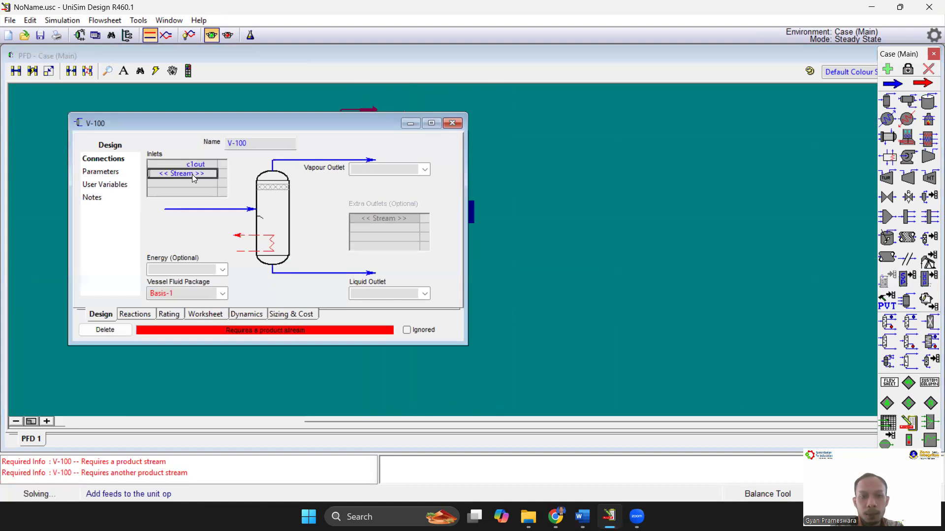
key(Tab)
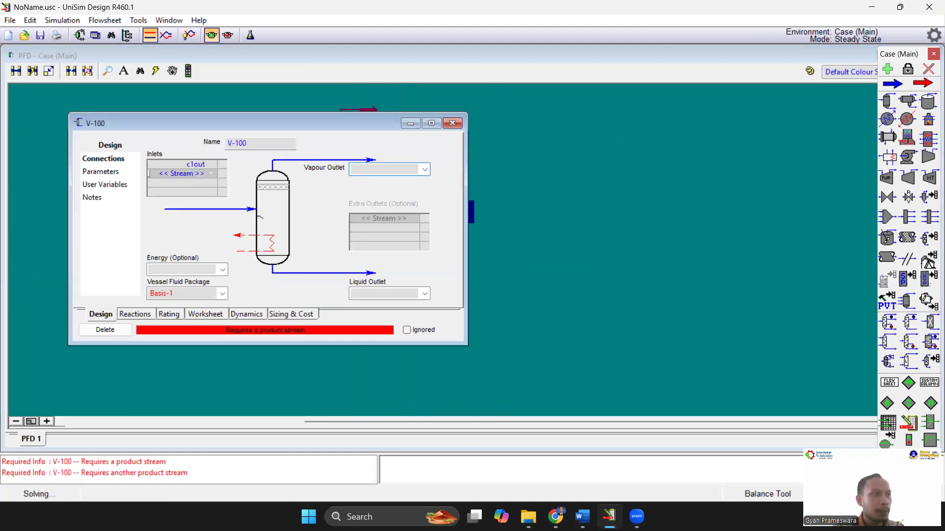
text(gsc1)
key(Tab)
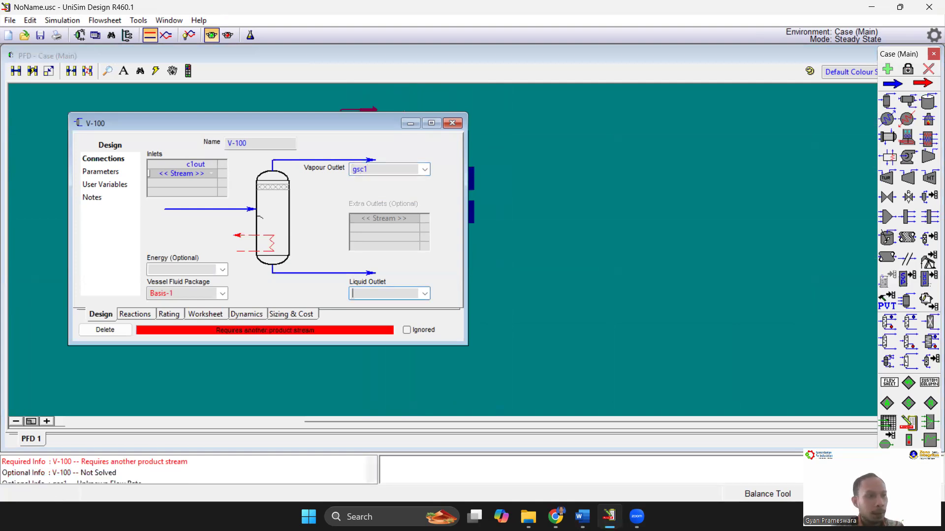
text(lsc1)
key(Tab)
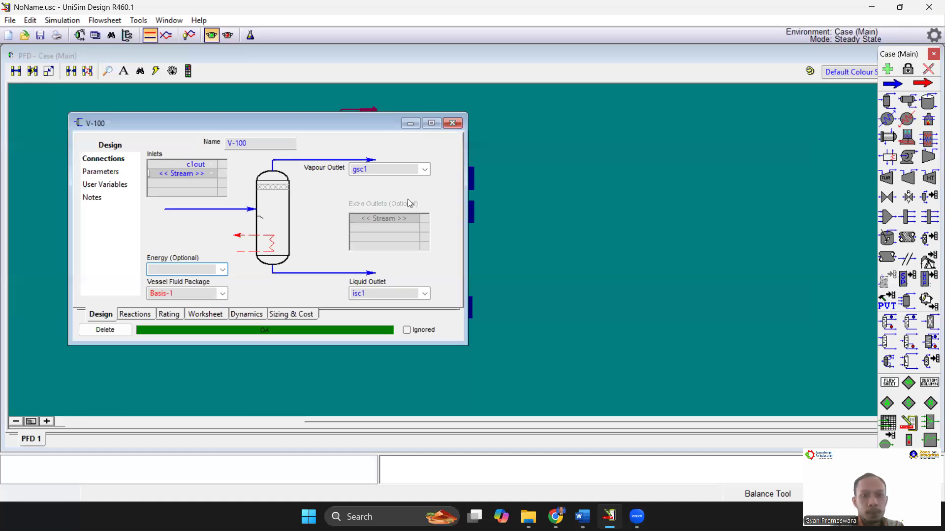
click(453, 124)
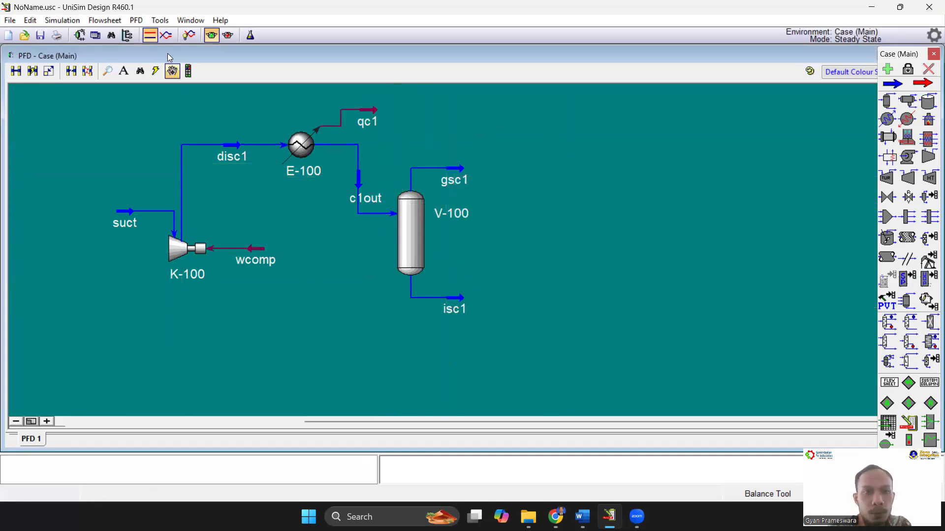
Examine the calculated conditions and flows of the material streams in the Workbook, especially separator outlets gsc1 and isc1.
click(95, 35)
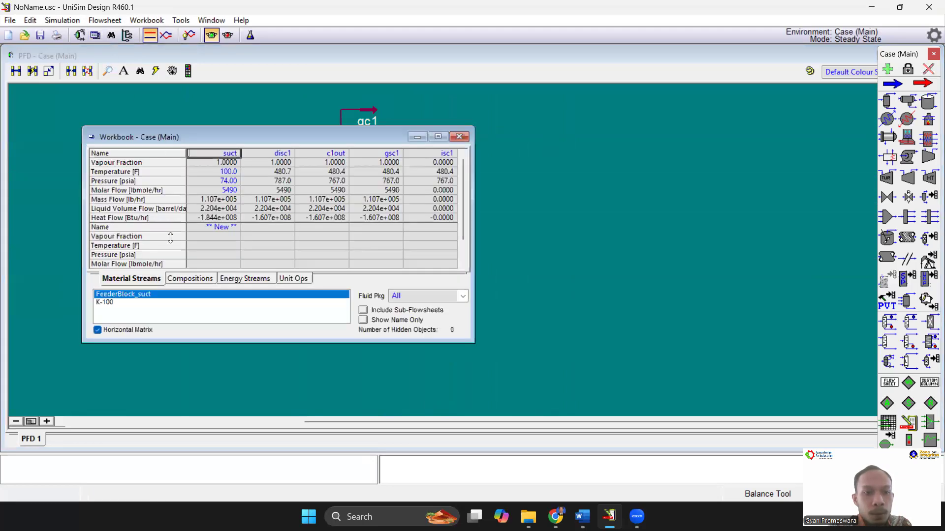
click(437, 136)
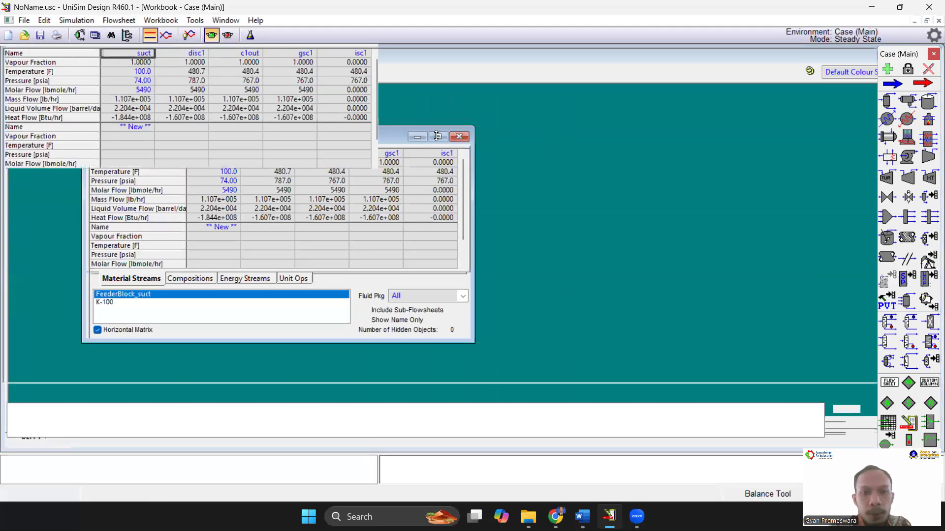
click(309, 62)
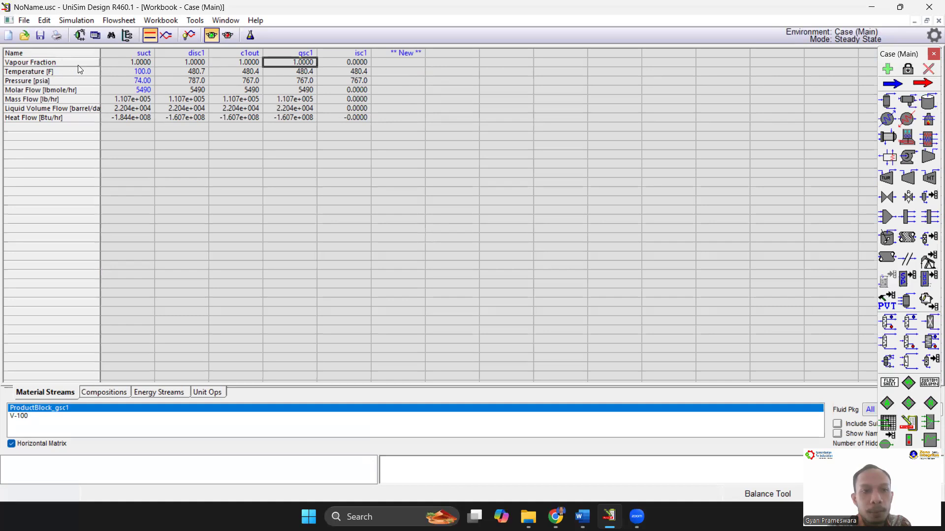
click(309, 72)
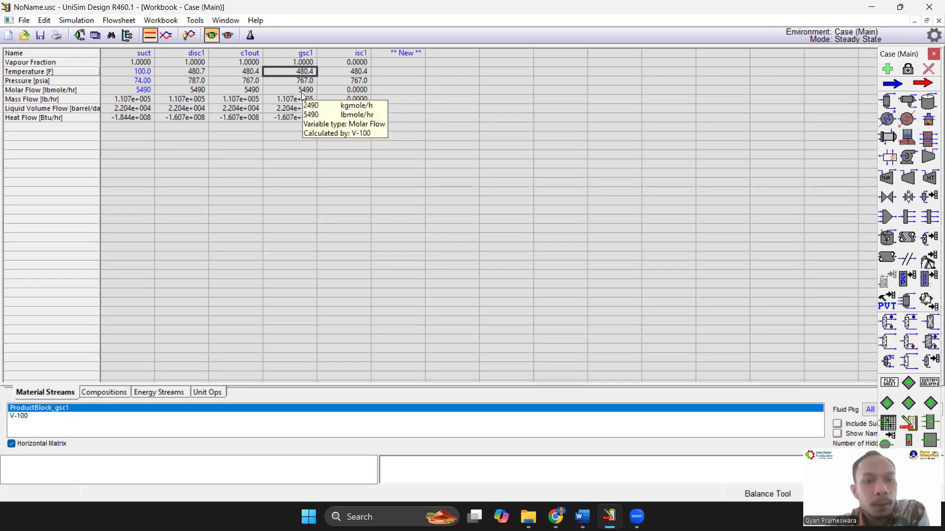
click(302, 92)
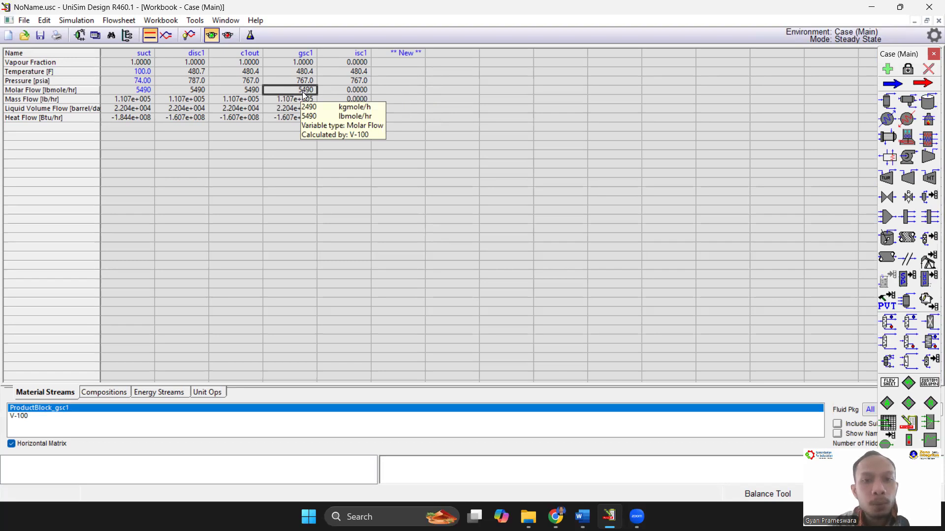
click(339, 89)
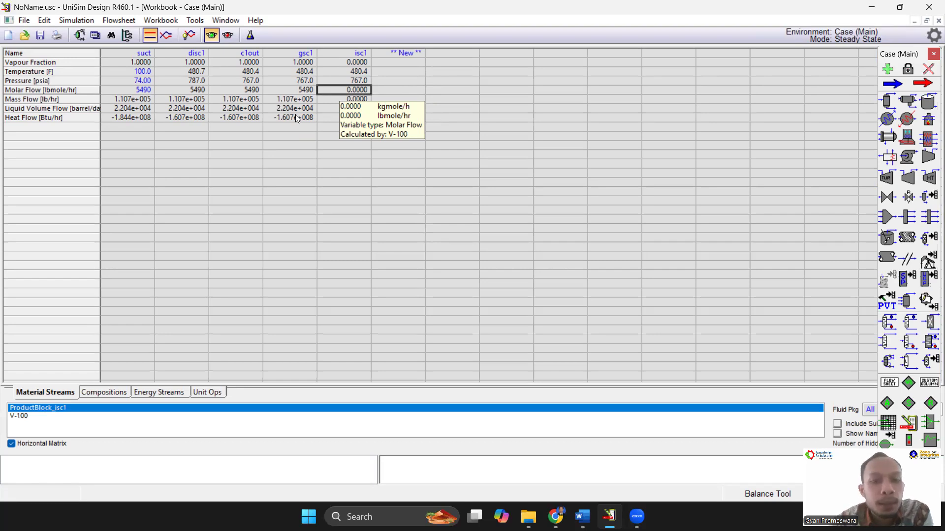
Examine the component mole fractions of all streams in the Workbook, including methane in gsc1, and return to the PFD.
click(112, 391)
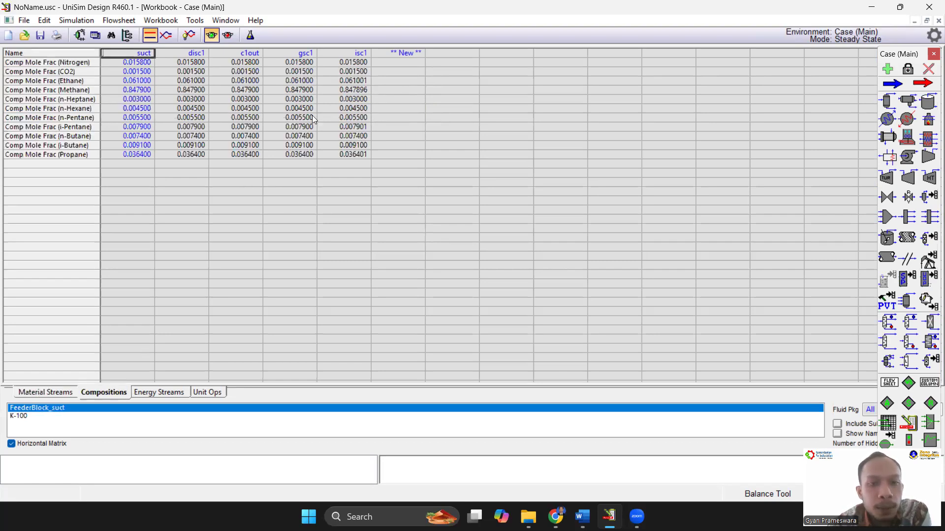
click(306, 90)
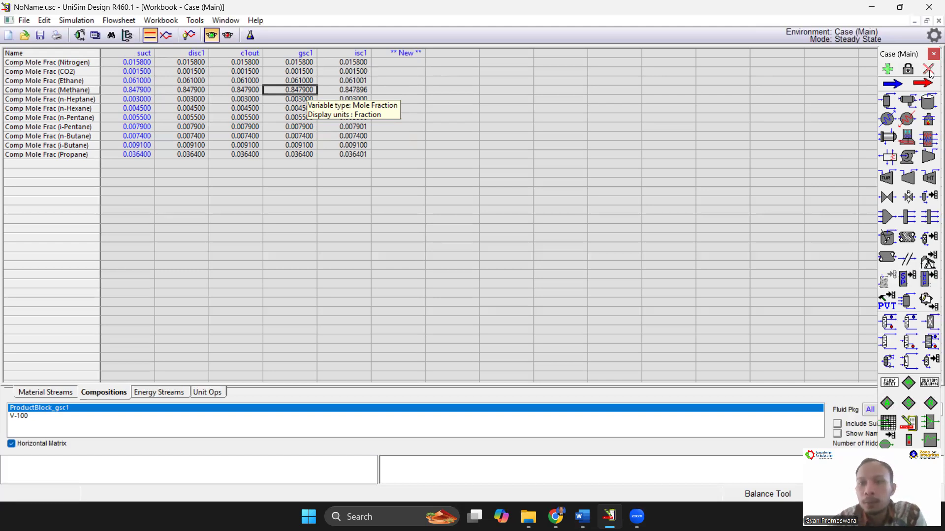
click(938, 20)
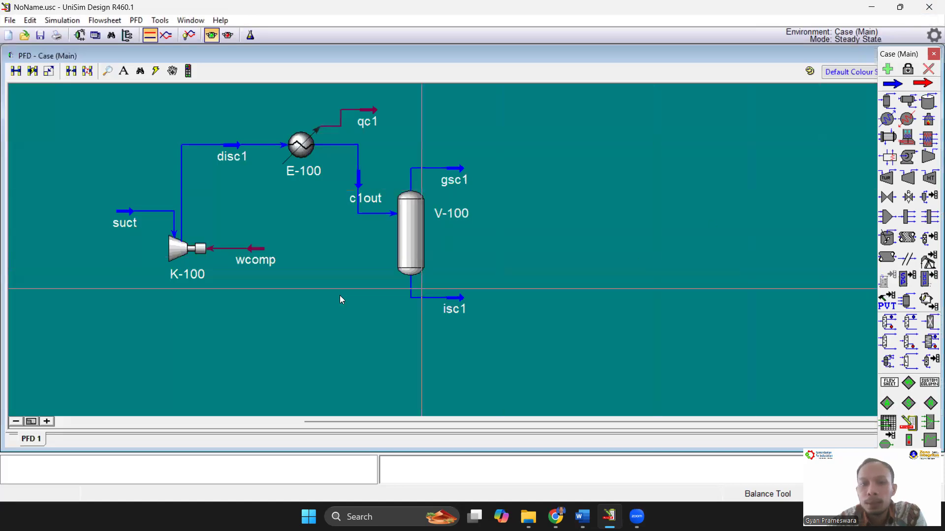
Add a Material Streams workbook table to the PFD and place it below the flowsheet.
right_click(213, 330)
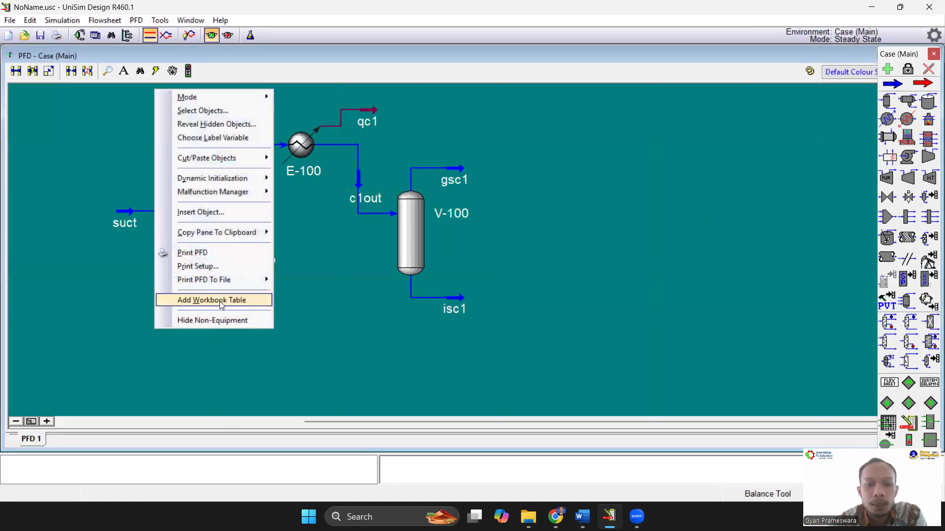
click(219, 301)
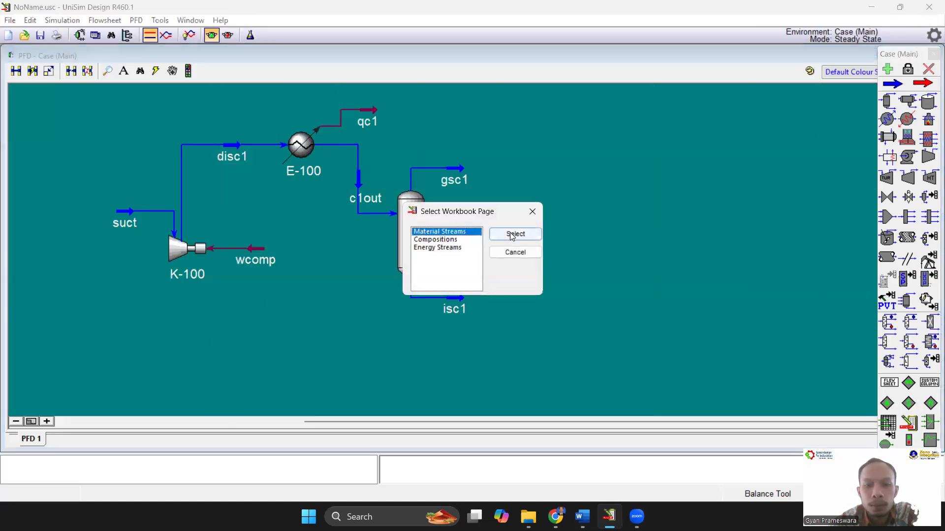
click(515, 234)
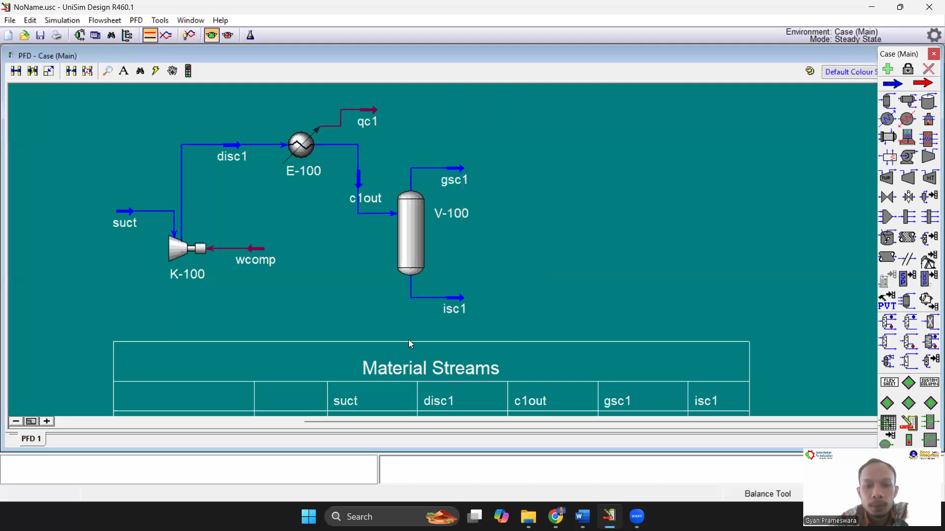
click(253, 358)
Add a Compositions workbook table to the PFD and place it above the flowsheet.
scroll(478, 195, down, 3)
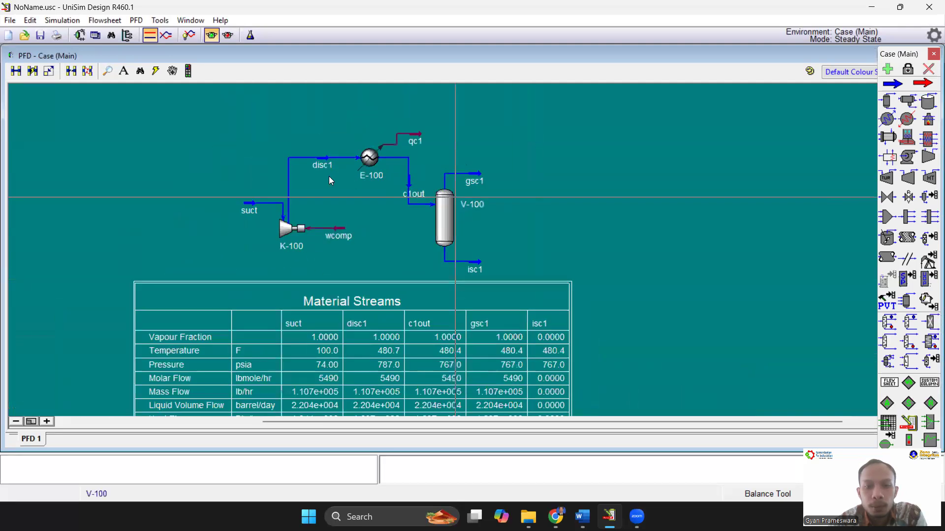
right_click(174, 148)
click(241, 358)
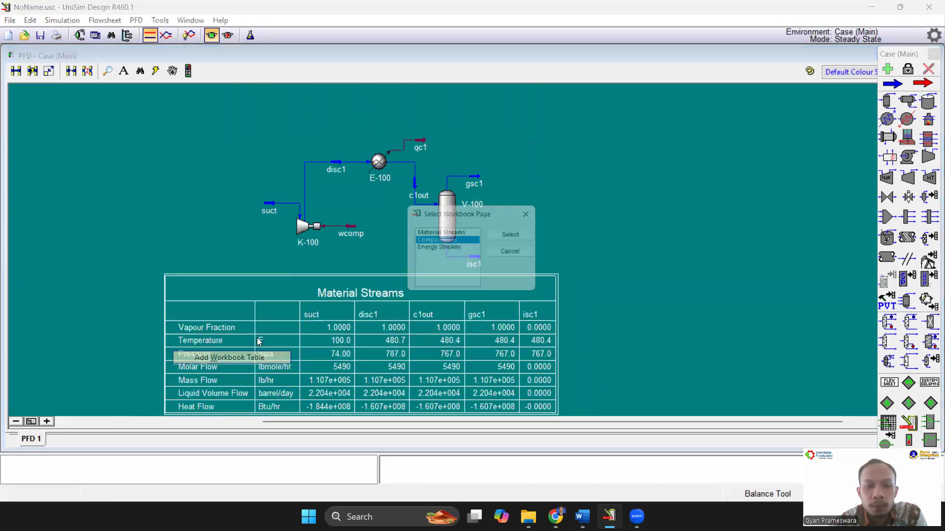
click(510, 235)
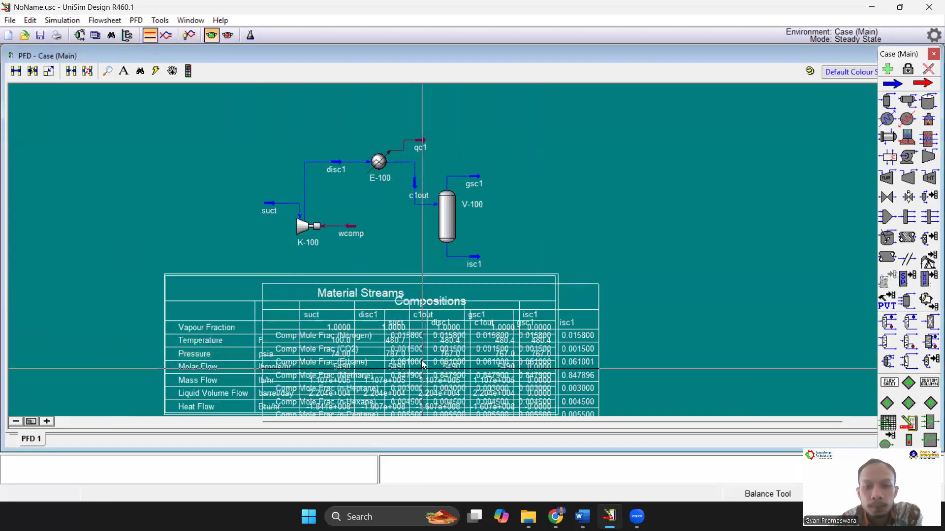
click(418, 106)
Shift the Compositions table clear of the qc1 stream and show both tables together with the whole flowsheet.
drag(499, 127, 499, 106)
scroll(528, 152, up, 1)
scroll(513, 163, down, 1)
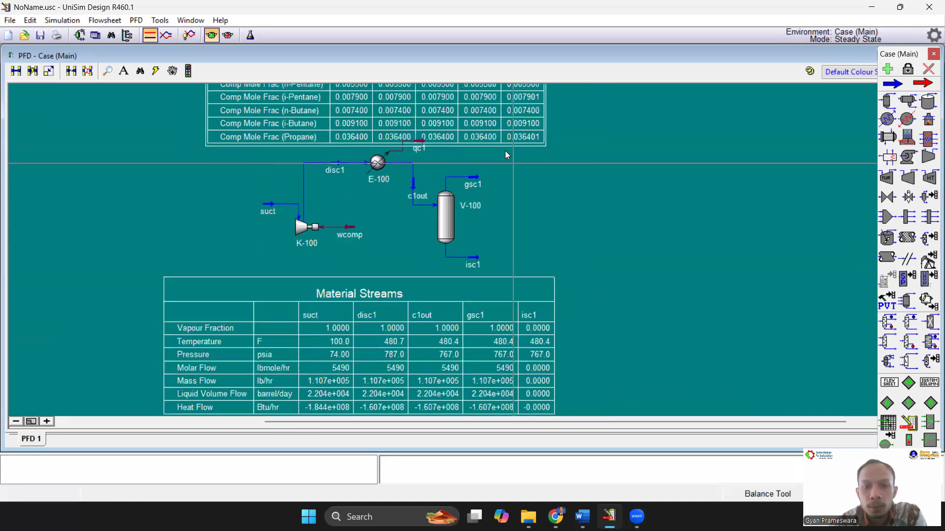
scroll(507, 153, down, 1)
drag(503, 130, 470, 117)
click(172, 72)
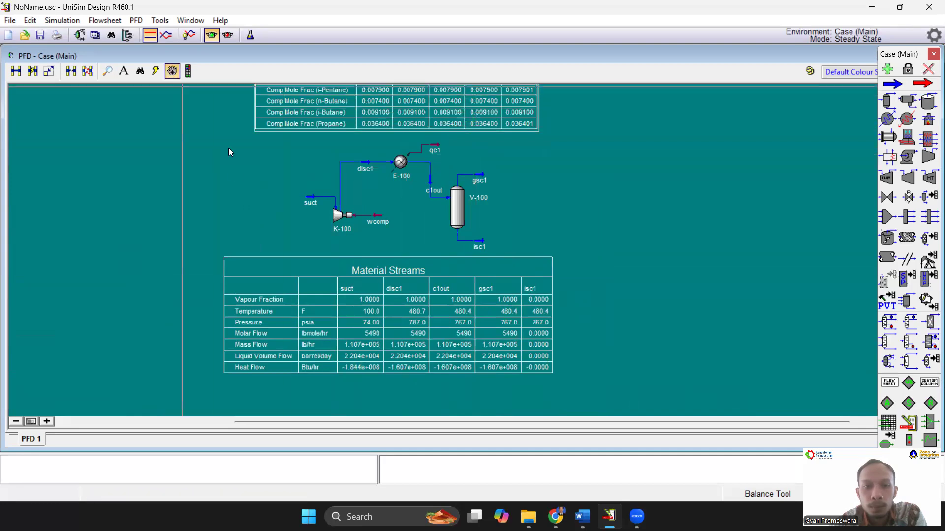
scroll(314, 267, down, 3)
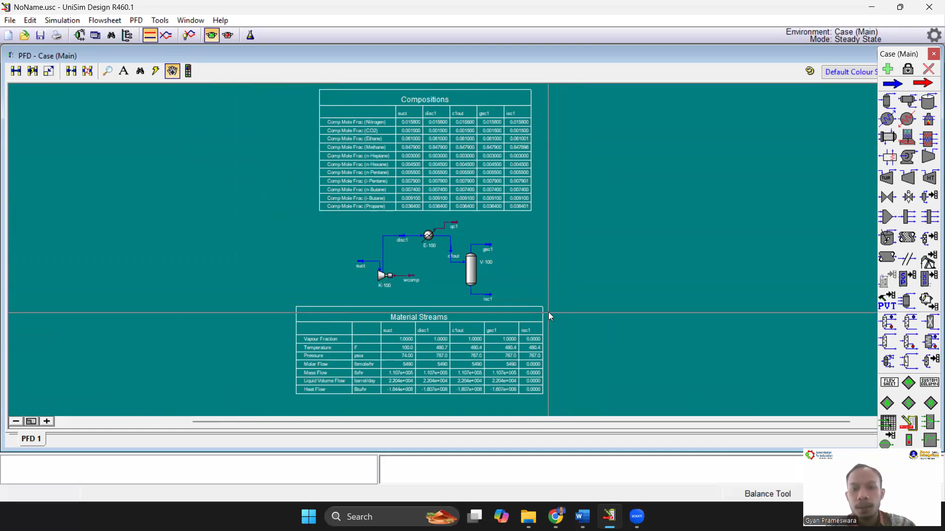
click(874, 18)
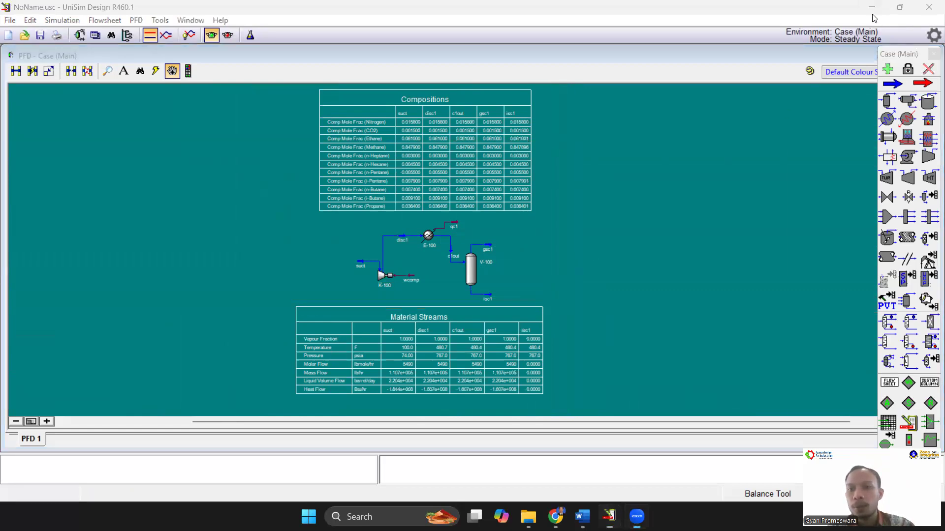